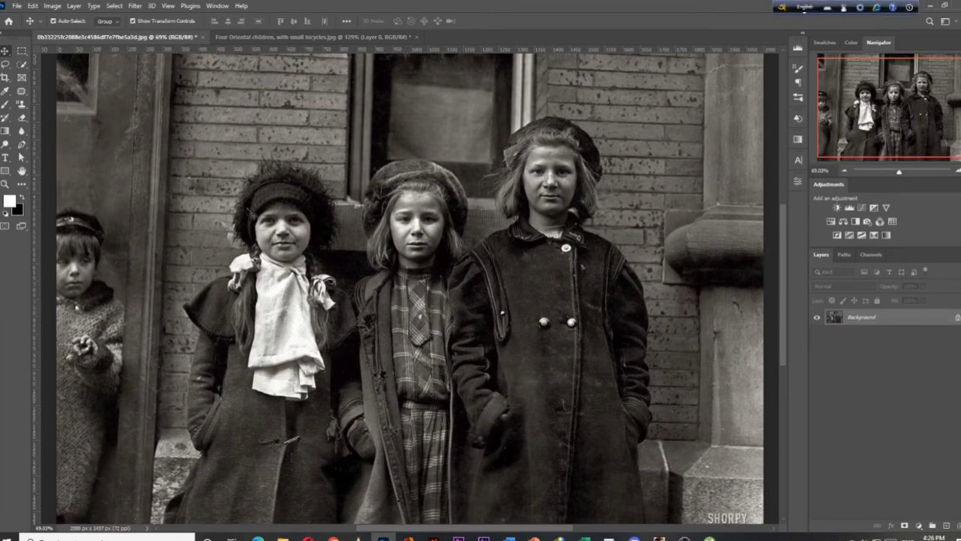
- Launch Neural Filters from the Filter menu on the black-and-white children's photo
left_click(135, 6)
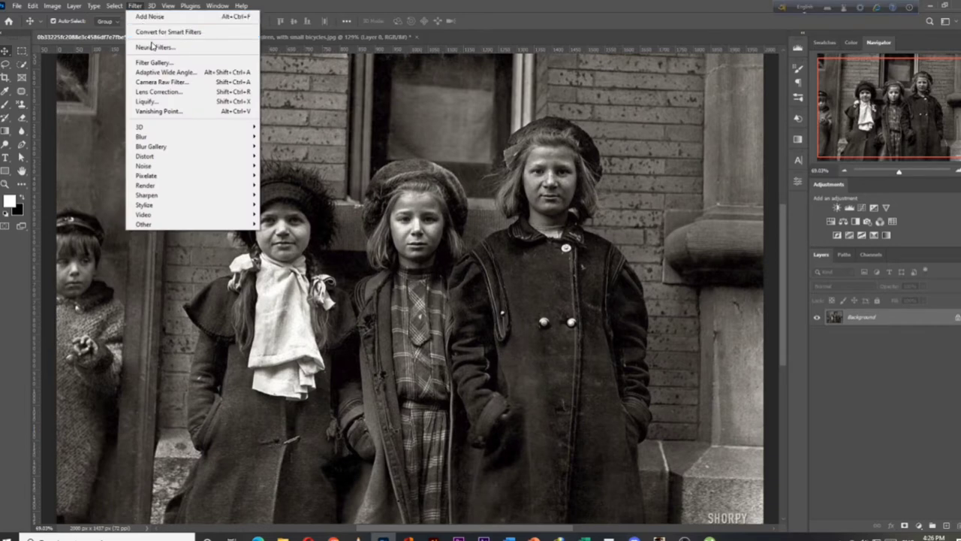
left_click(154, 47)
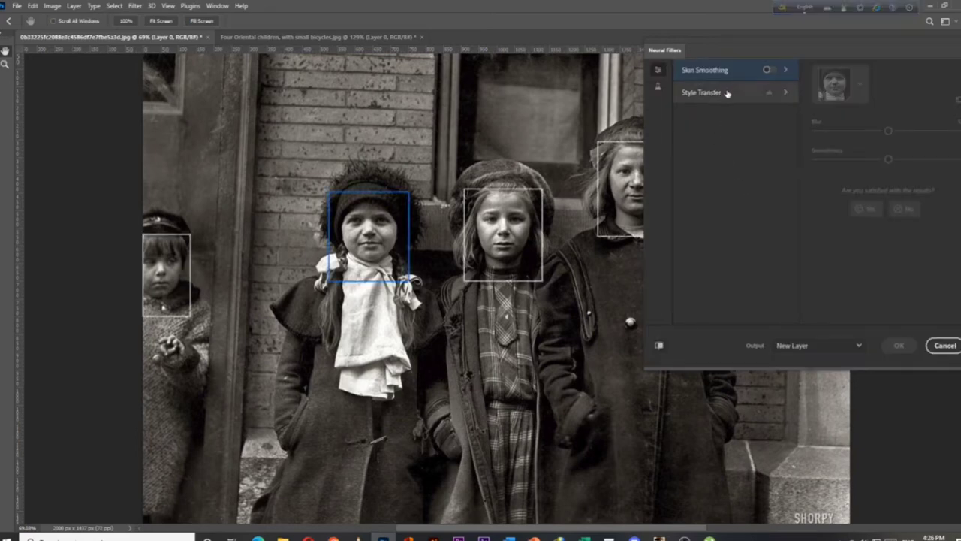
- Enable the Colorize filter and balance it toward blue with a slight green shift
left_click(727, 94)
left_click(659, 89)
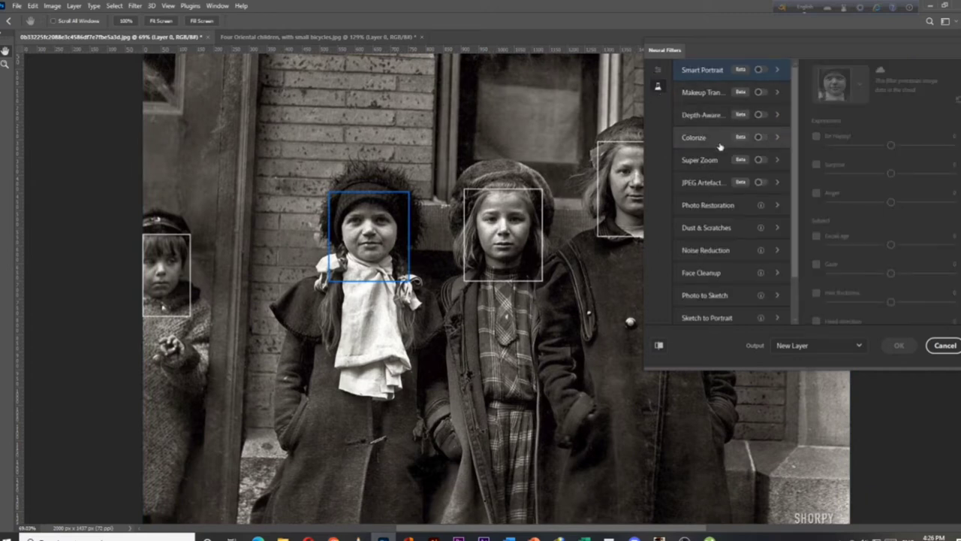
left_click(758, 138)
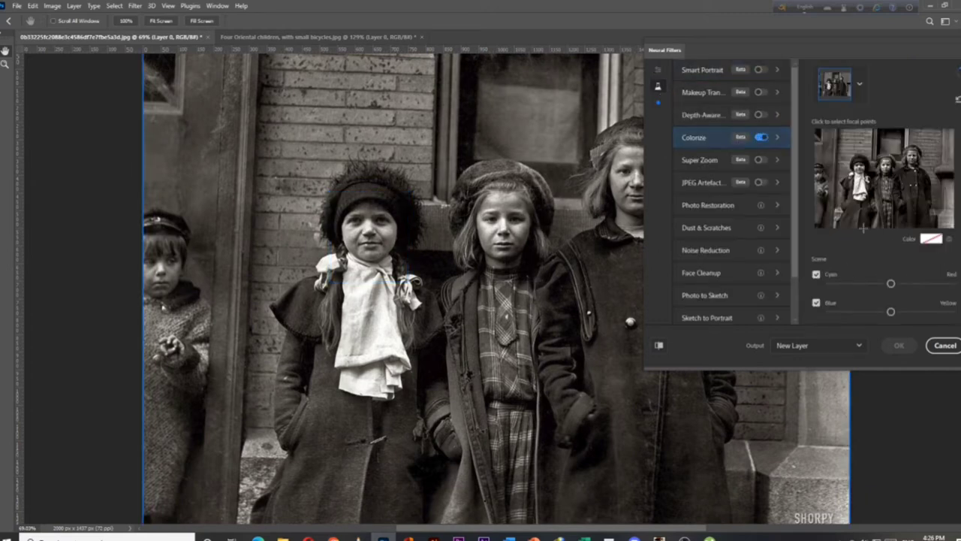
left_click_drag(891, 197, 858, 200)
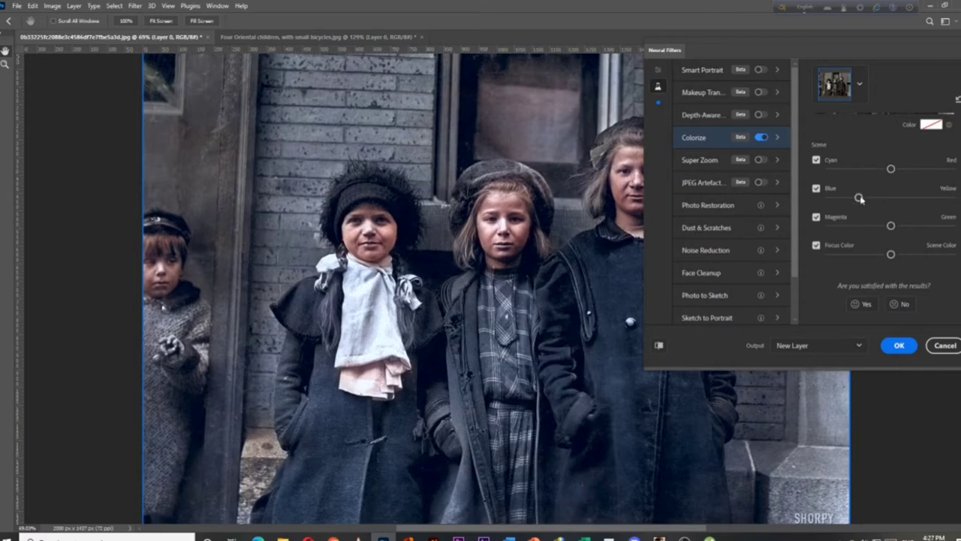
left_click_drag(861, 198, 922, 201)
left_click_drag(920, 198, 858, 197)
left_click_drag(891, 227, 894, 229)
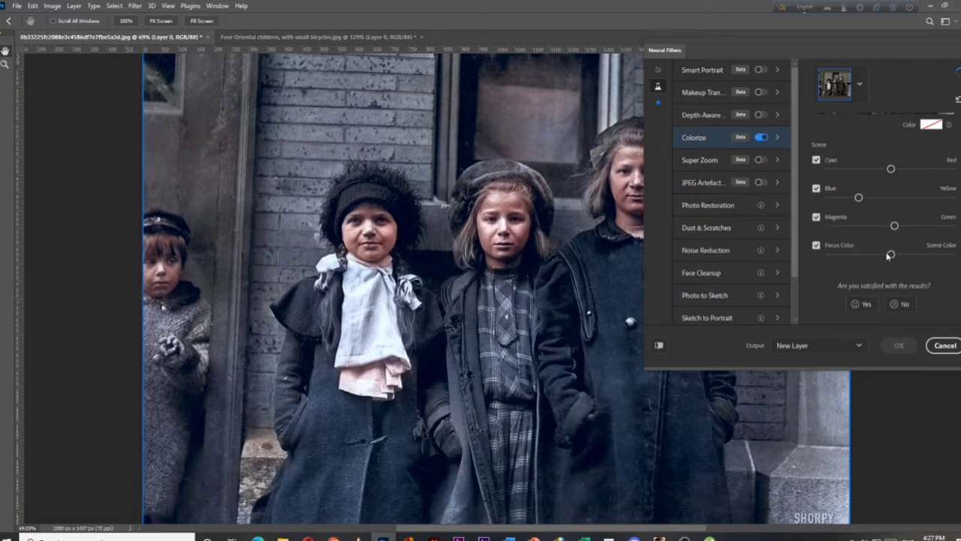
left_click(889, 169)
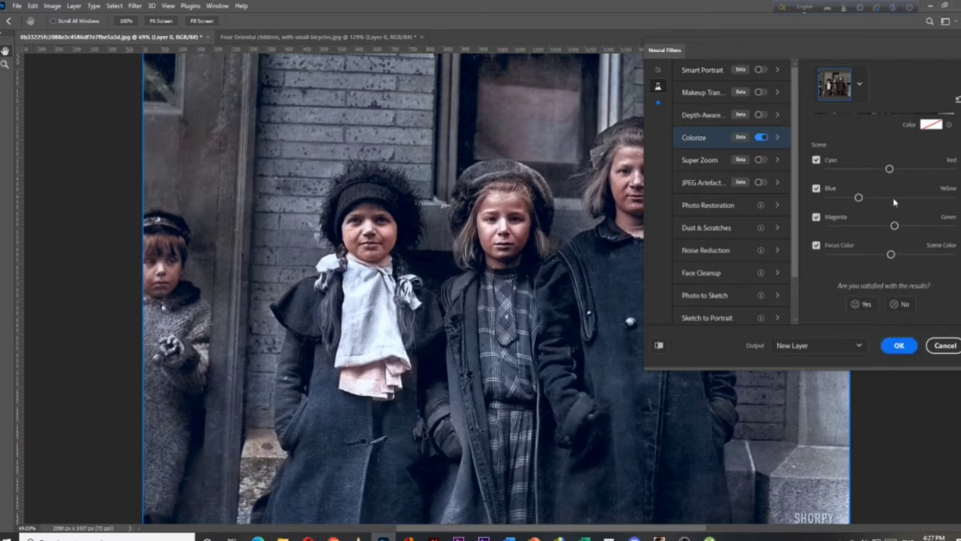
- Output the colorization as a duplicate layer and apply it
left_click(856, 347)
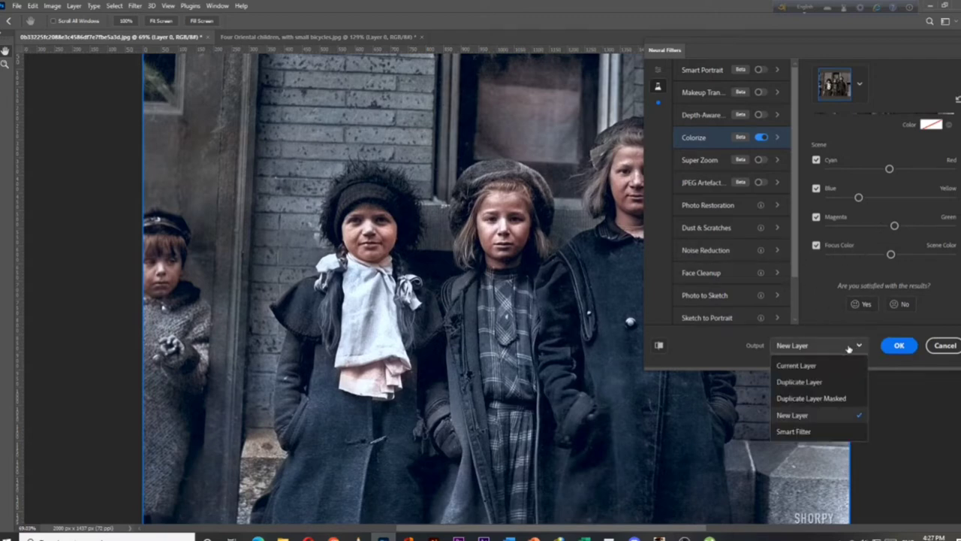
left_click(819, 383)
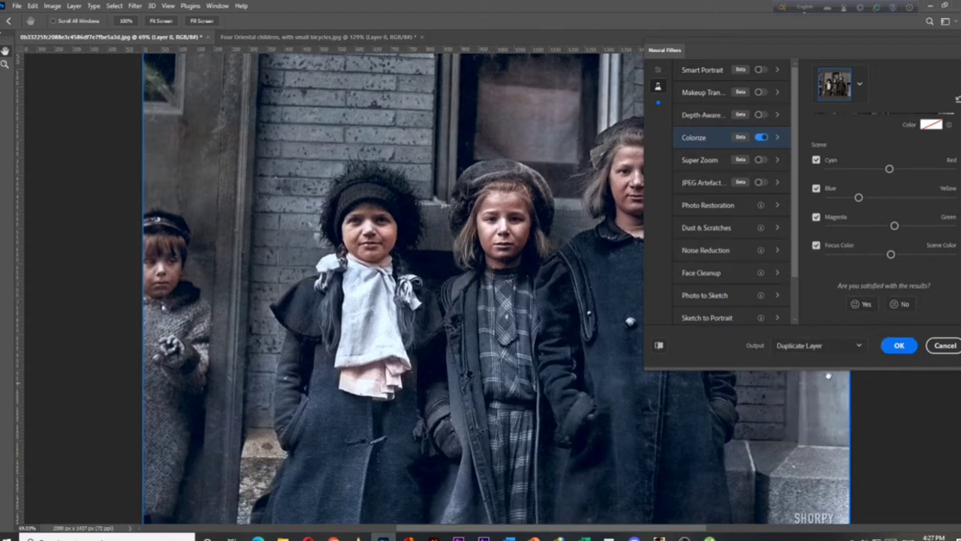
left_click(899, 346)
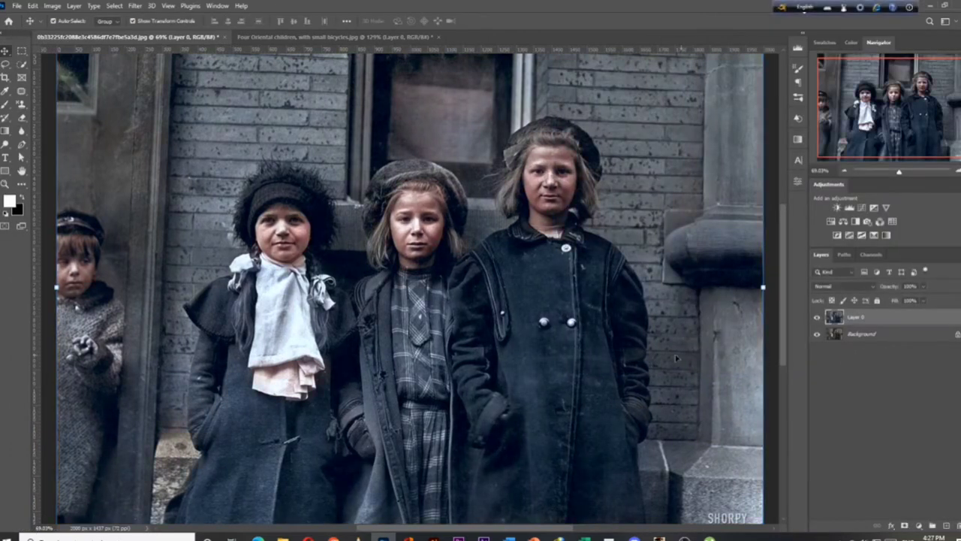
- Frame the three girls and set up Surface Blur on the colorized layer with a value of 9
scroll(568, 348, "up", 3)
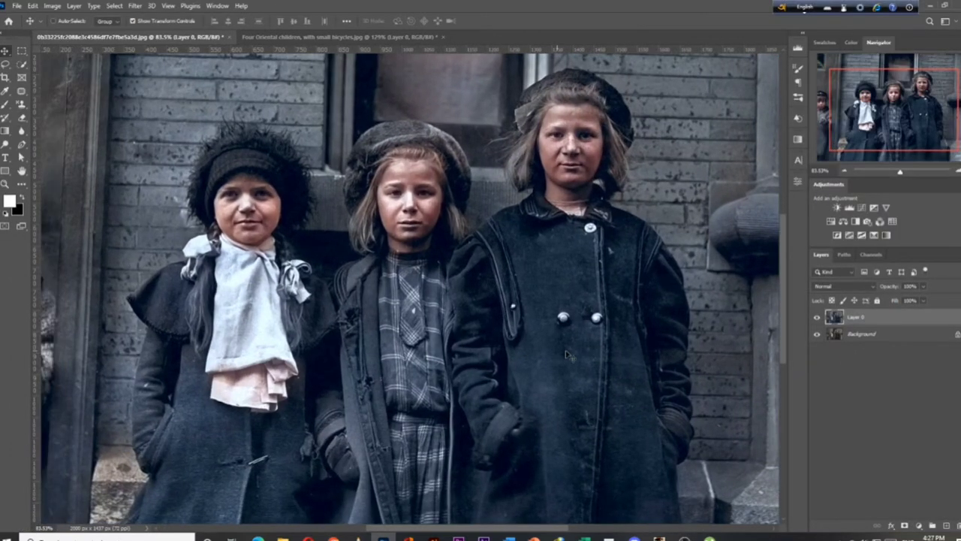
left_click_drag(565, 350, 590, 406)
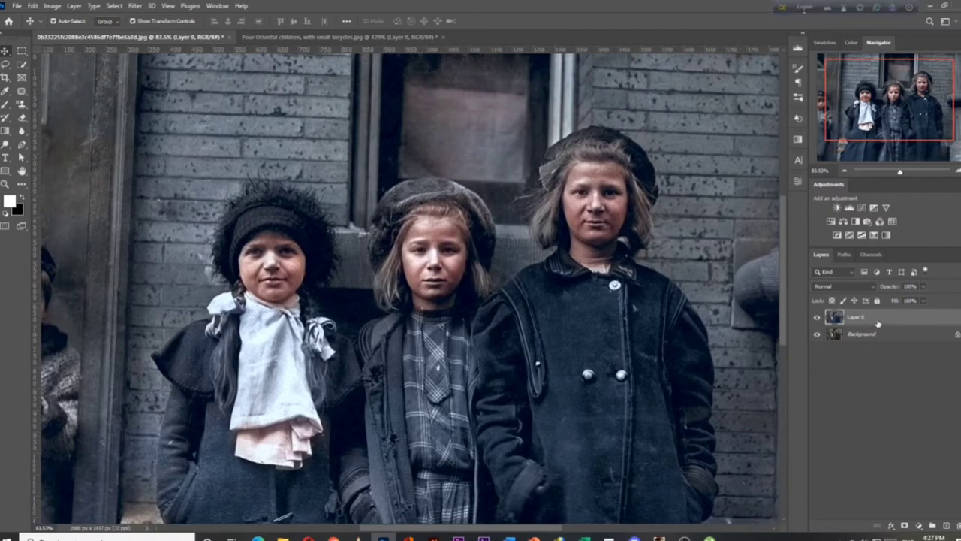
left_click(133, 7)
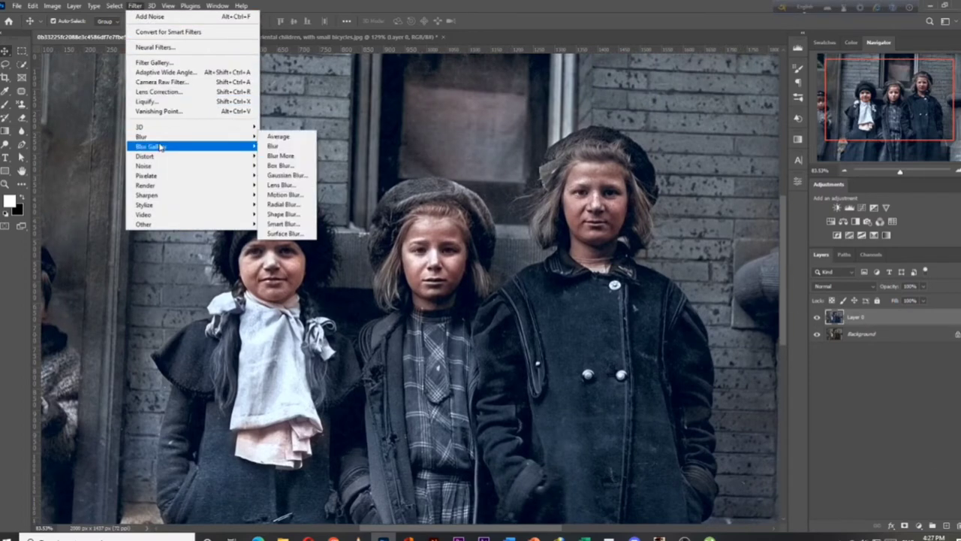
mouse_move(192, 136)
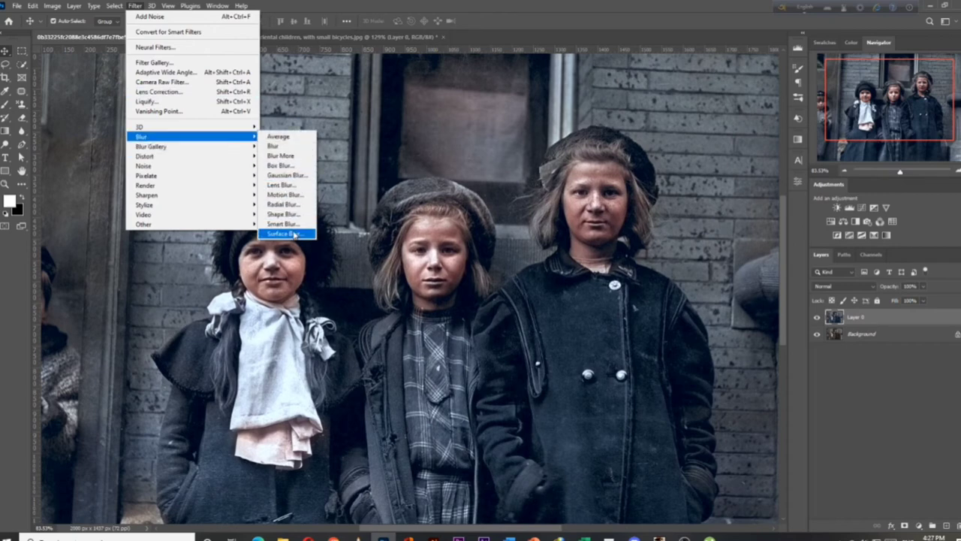
left_click(295, 234)
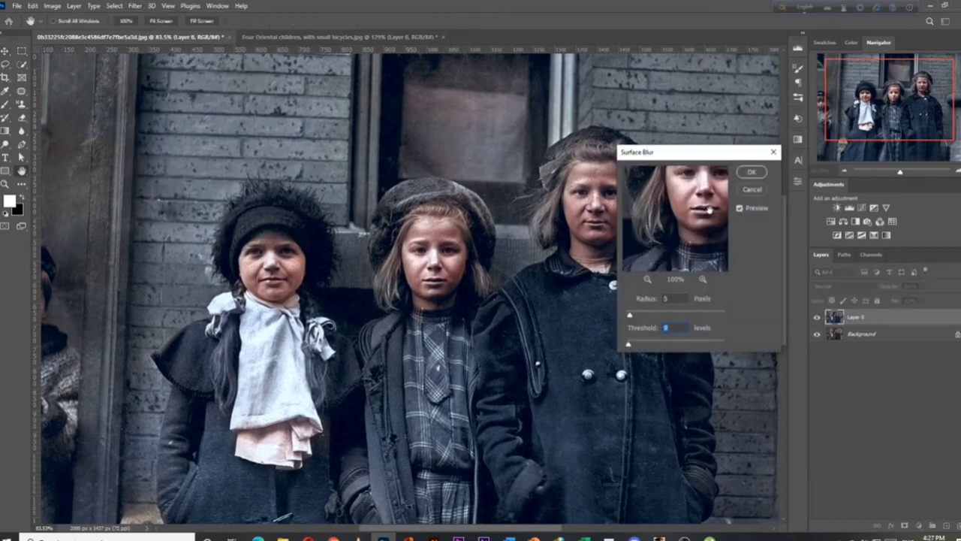
type("9")
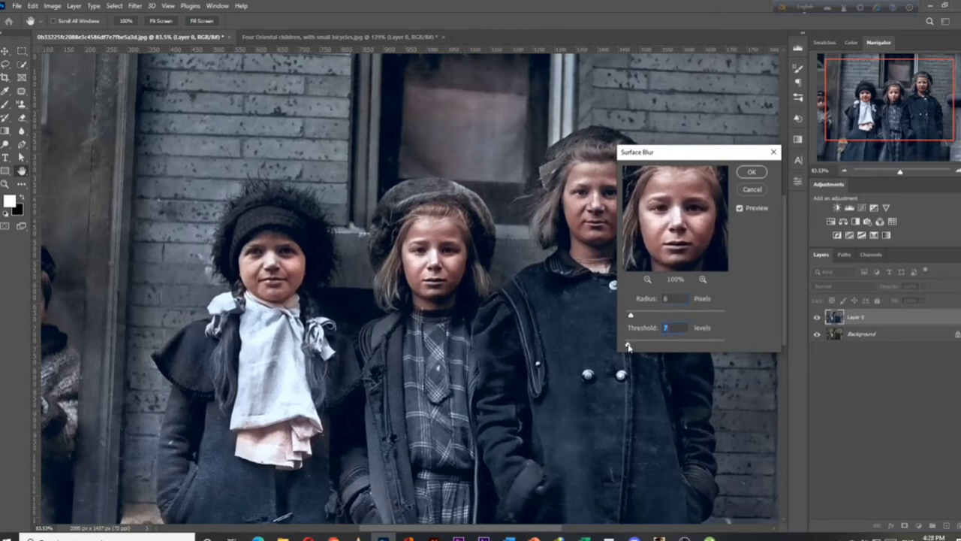
- Apply the surface blur, then add about 1% monochromatic Gaussian noise
left_click(750, 175)
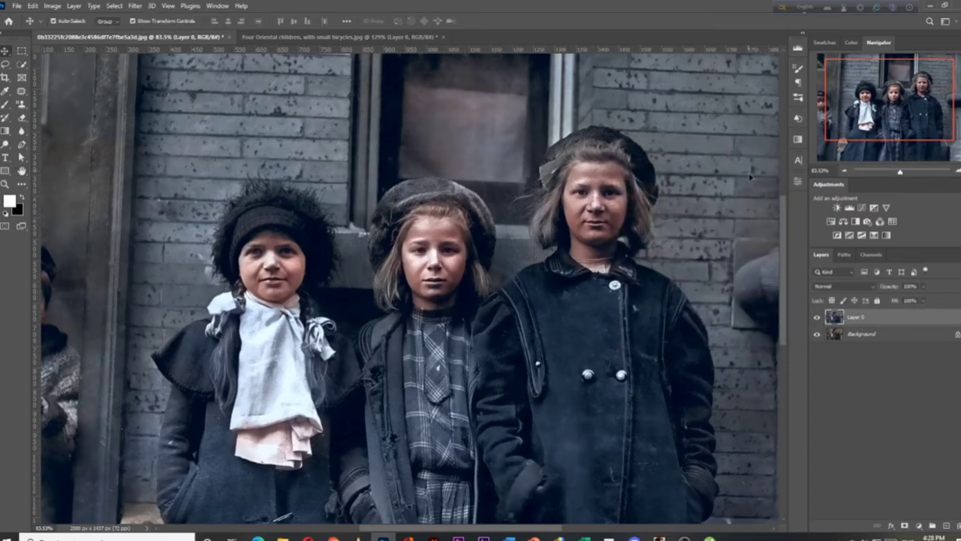
left_click(137, 6)
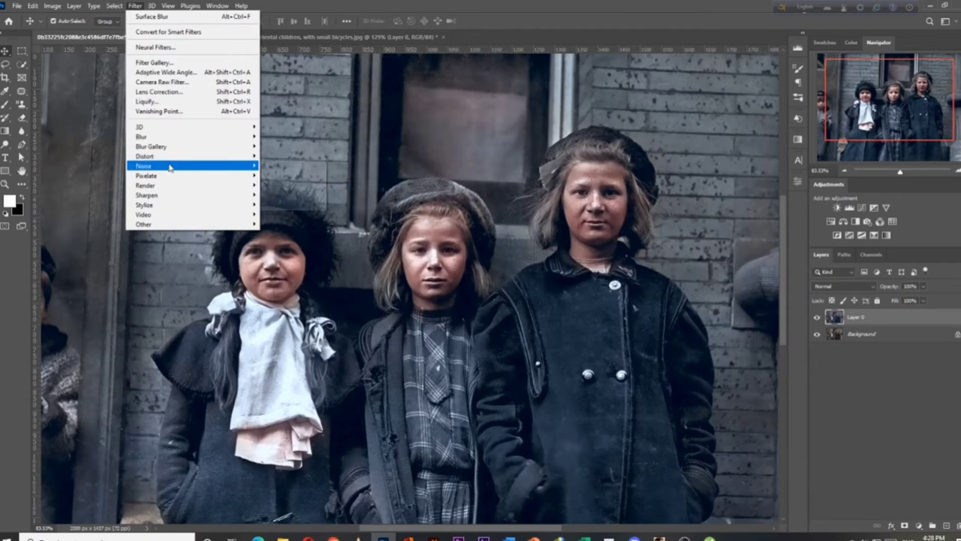
mouse_move(151, 166)
left_click(293, 165)
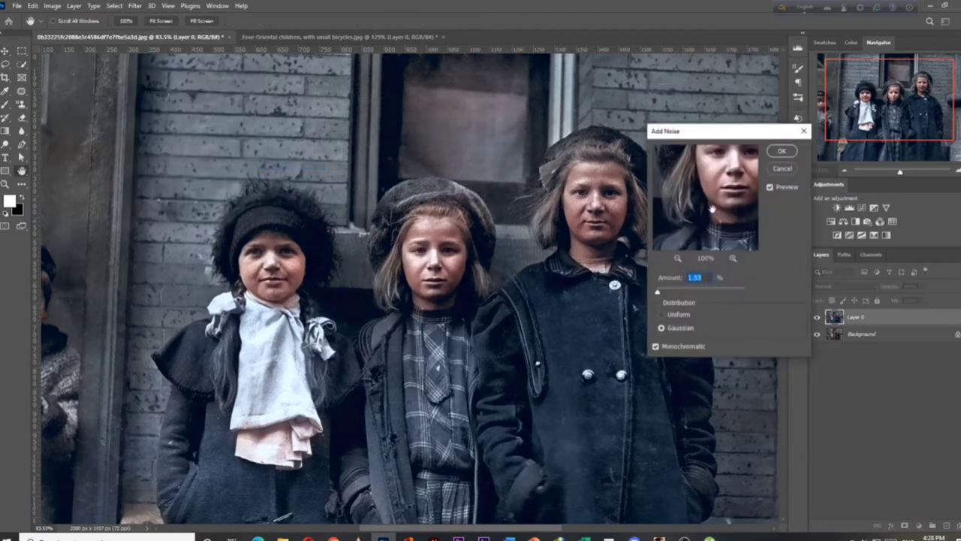
left_click_drag(689, 213, 707, 233)
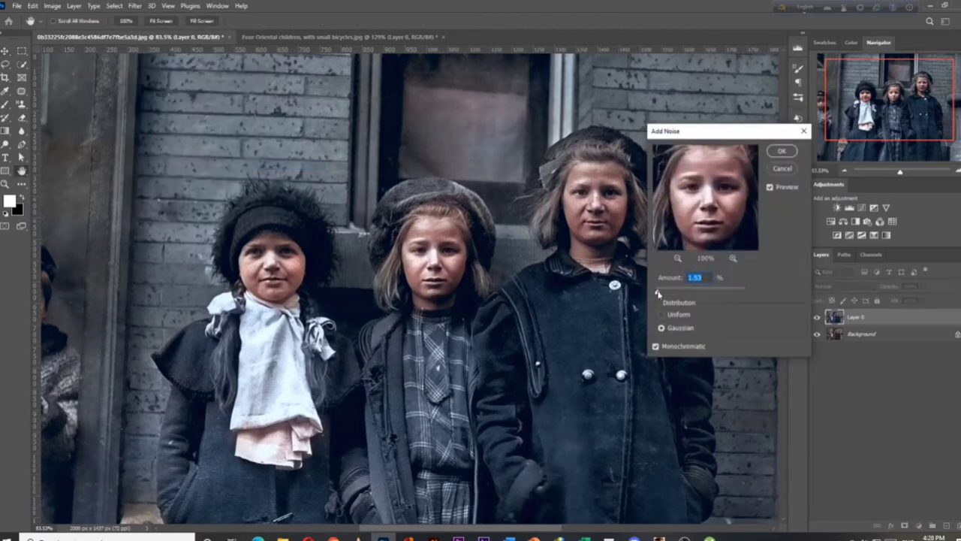
left_click_drag(658, 293, 660, 294)
left_click(781, 153)
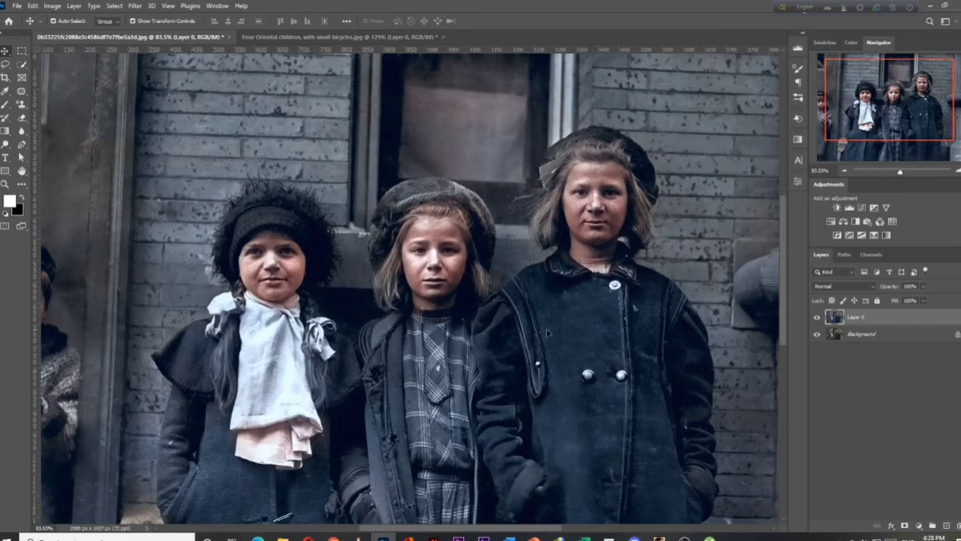
left_click(21, 131)
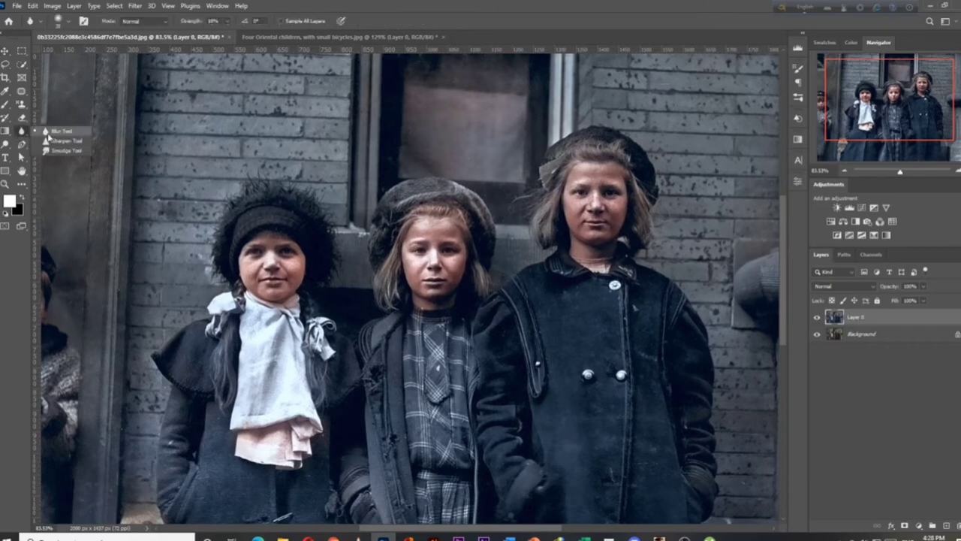
left_click(58, 131)
scroll(250, 300, "up", 4)
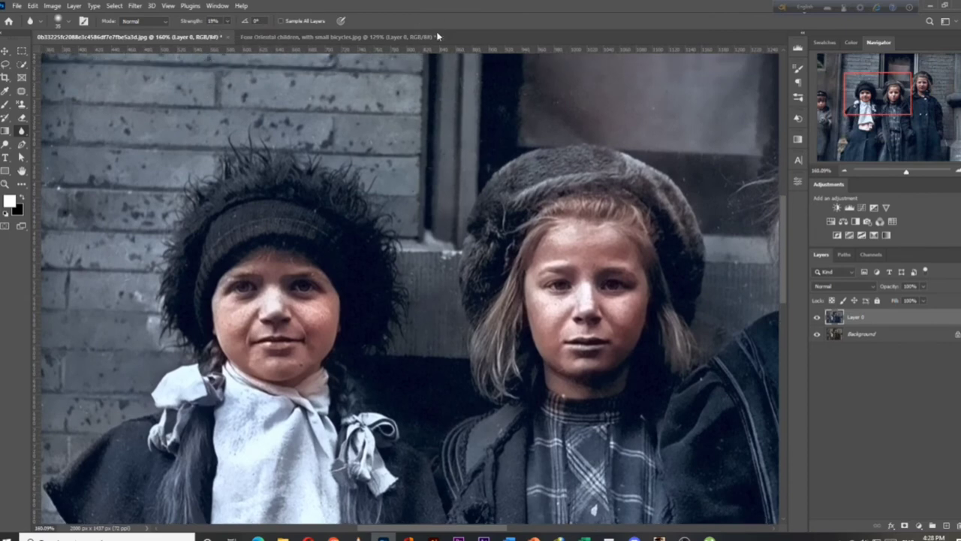
scroll(227, 313, "up", 2)
mouse_move(228, 313)
left_mouse_down()
mouse_move(225, 307)
mouse_move(229, 317)
left_mouse_up()
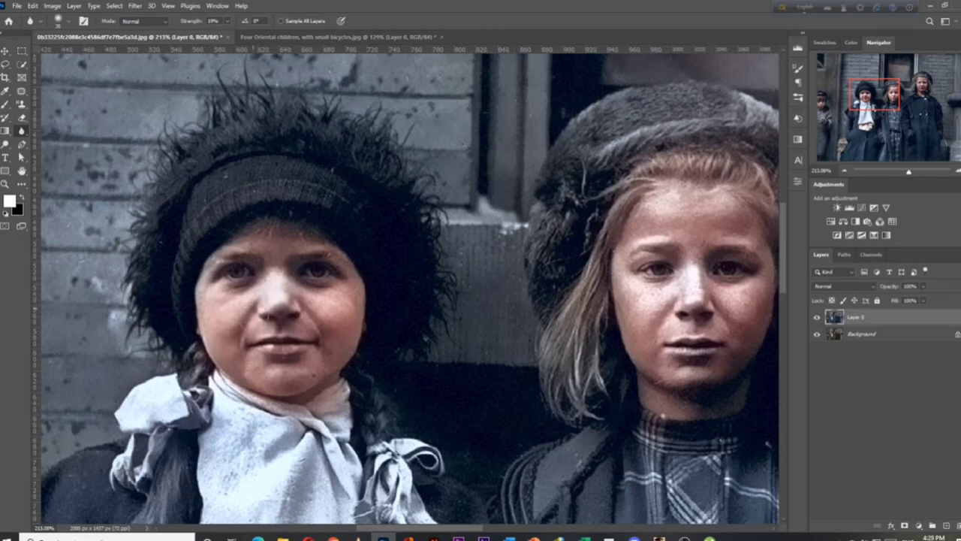
scroll(451, 338, "right", 2)
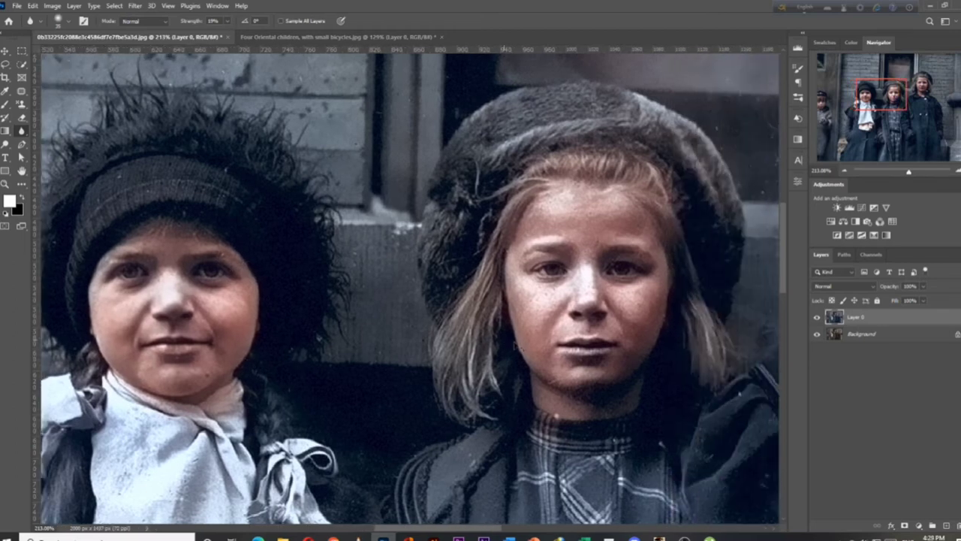
scroll(475, 330, "right", 5)
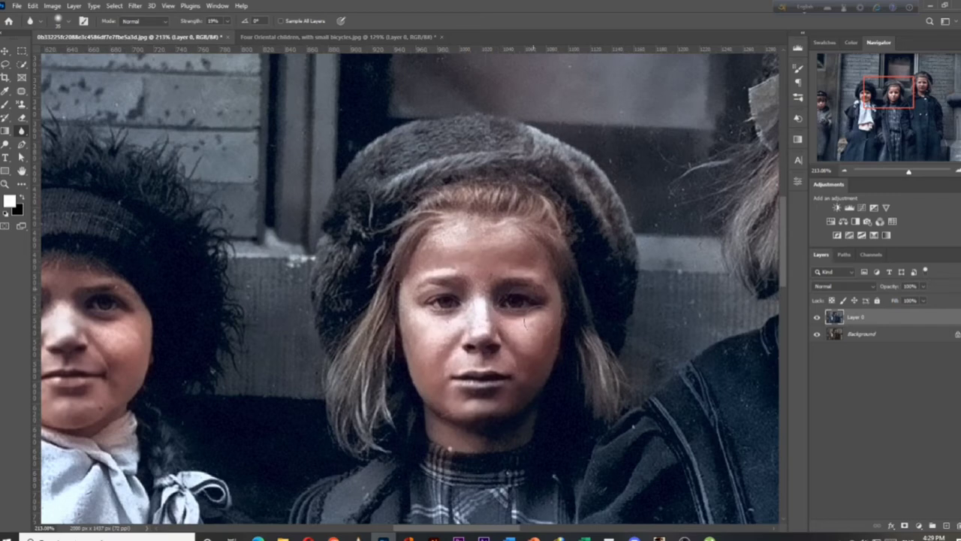
scroll(570, 323, "right", 4)
scroll(661, 323, "right", 3)
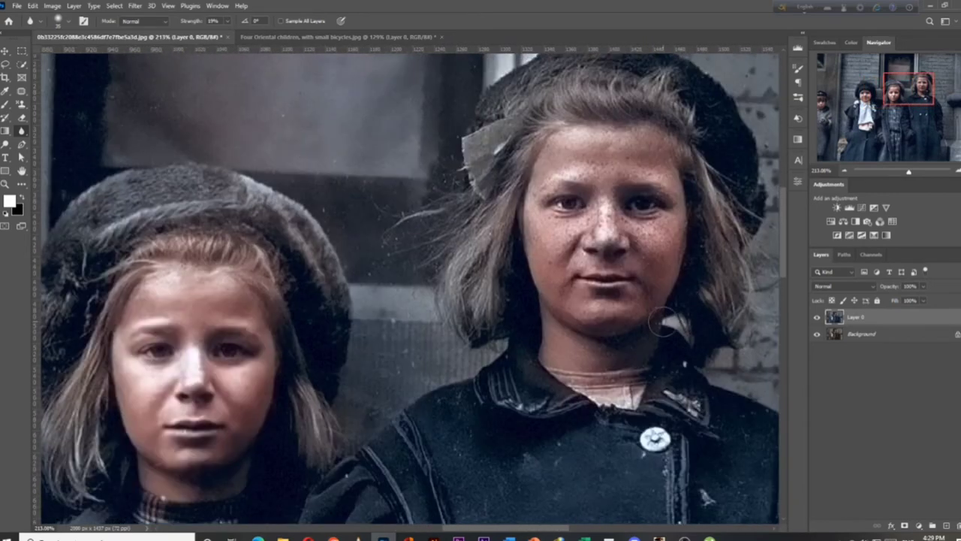
scroll(661, 324, "up", 2)
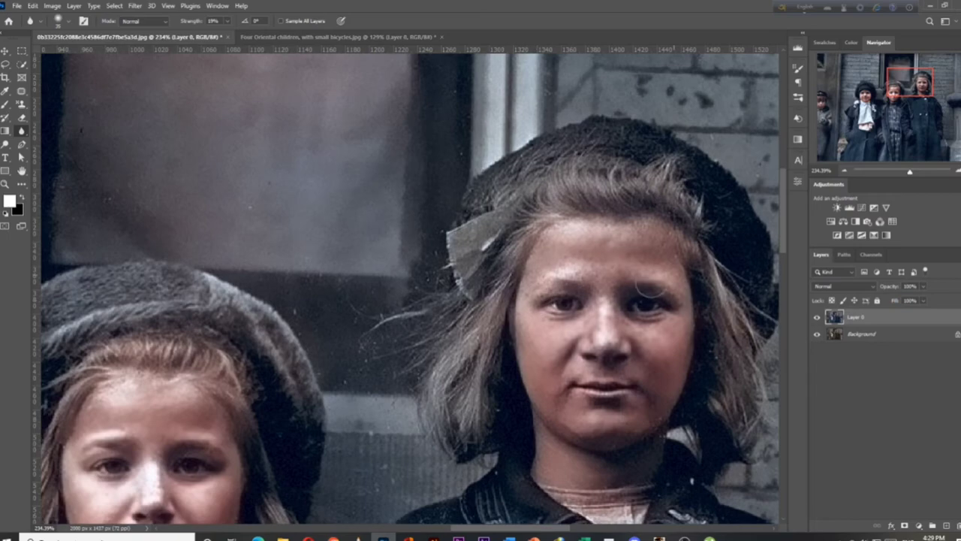
scroll(193, 403, "left", 5)
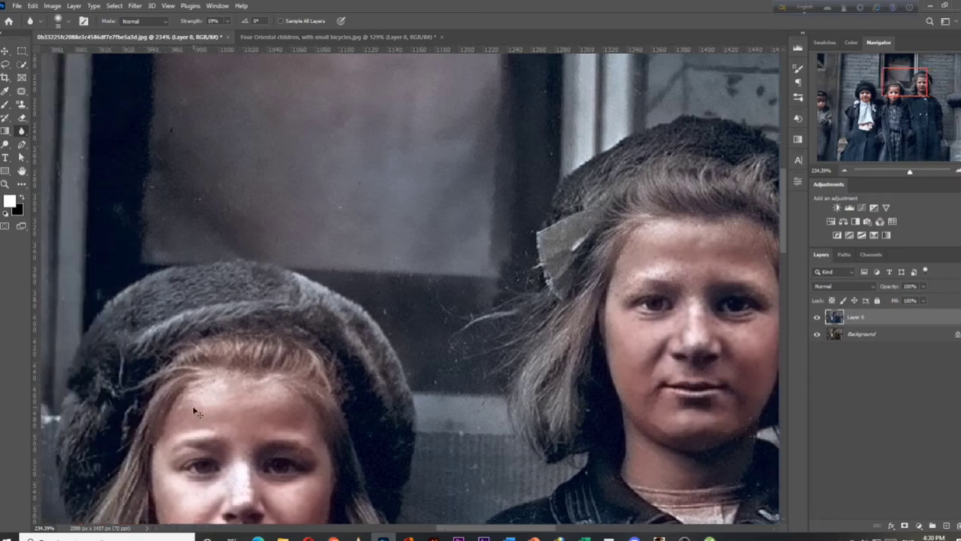
scroll(228, 366, "down", 3)
scroll(228, 366, "down", 2)
scroll(187, 390, "left", 5)
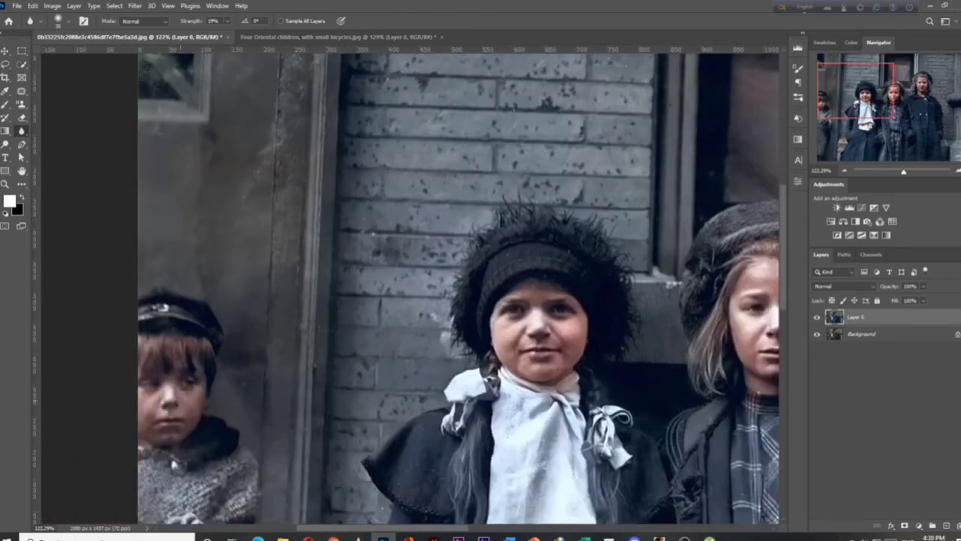
scroll(157, 415, "up", 3)
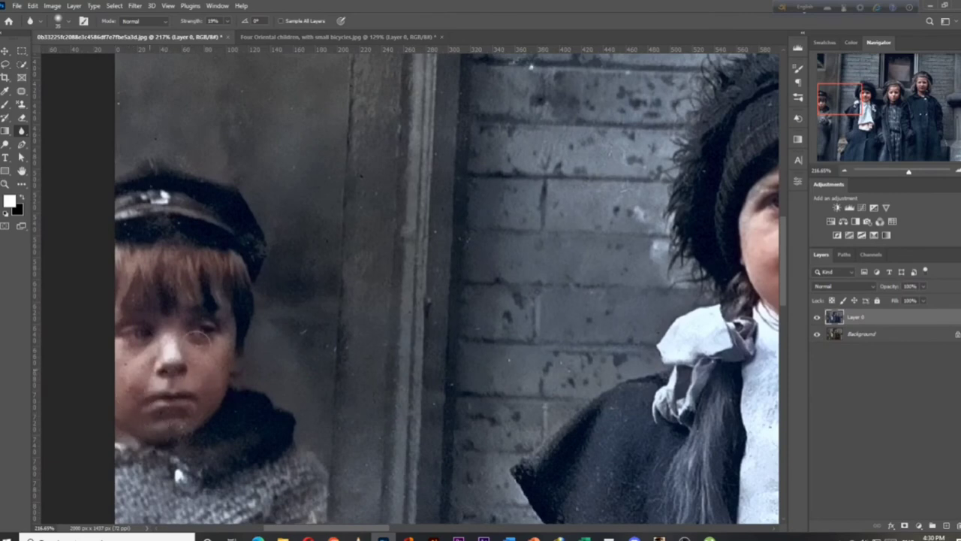
scroll(478, 395, "down", 8)
scroll(489, 395, "right", 2)
scroll(533, 398, "right", 2)
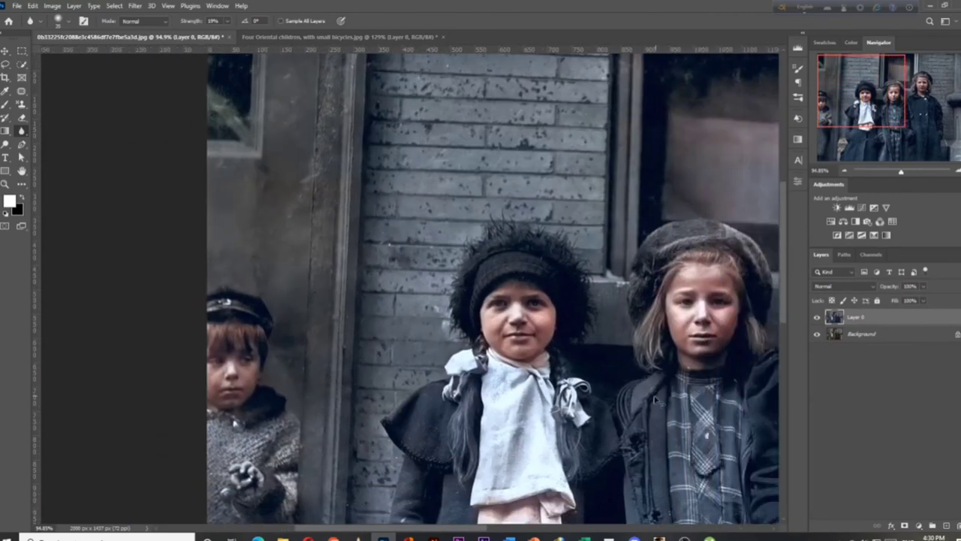
scroll(585, 402, "right", 3)
scroll(639, 404, "right", 2)
scroll(653, 406, "right", 1)
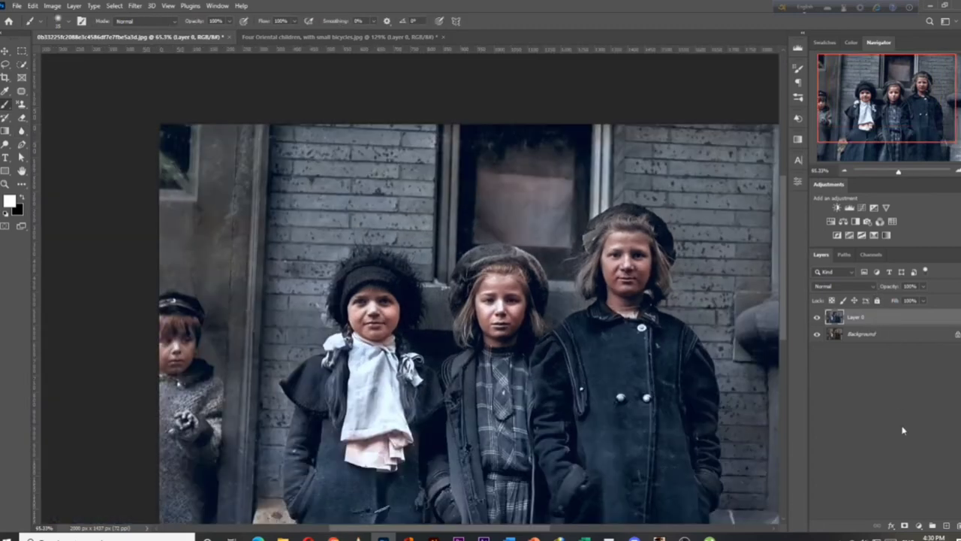
- Add a Solid Color fill layer in salmon pink (#ec9292)
left_click(919, 526)
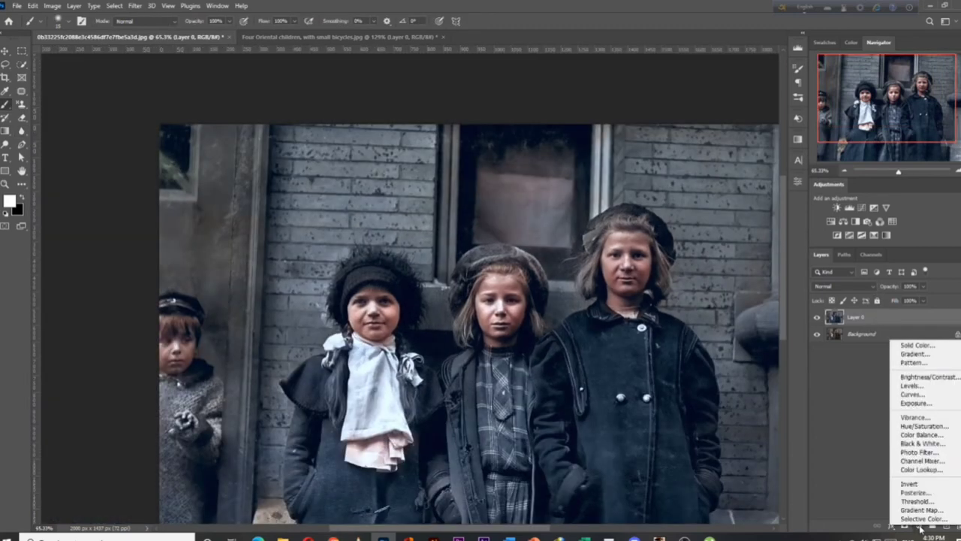
left_click(918, 345)
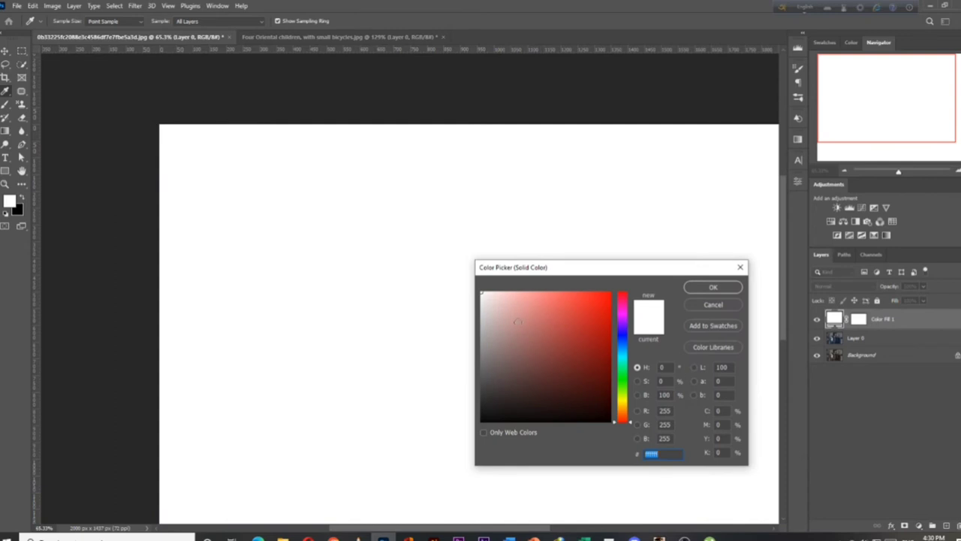
left_click(530, 301)
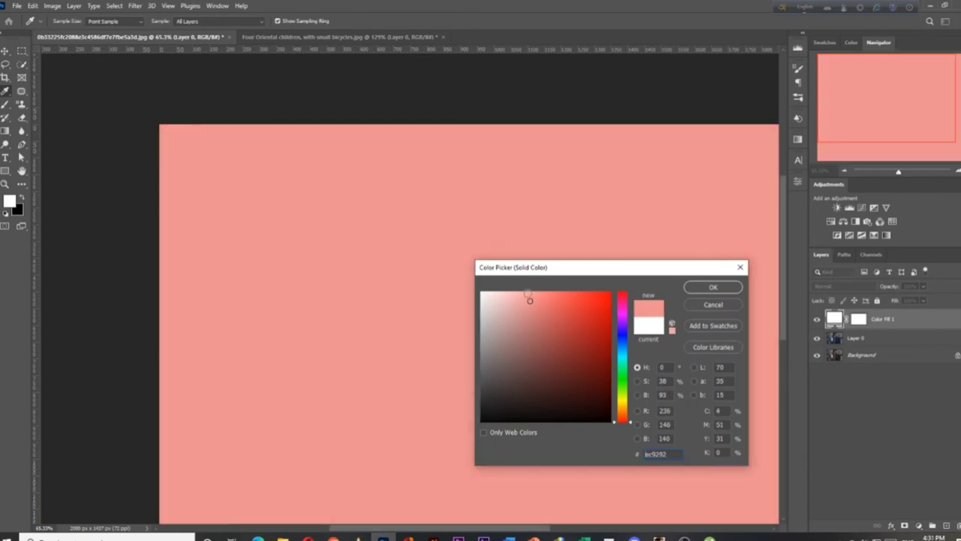
left_click(707, 289)
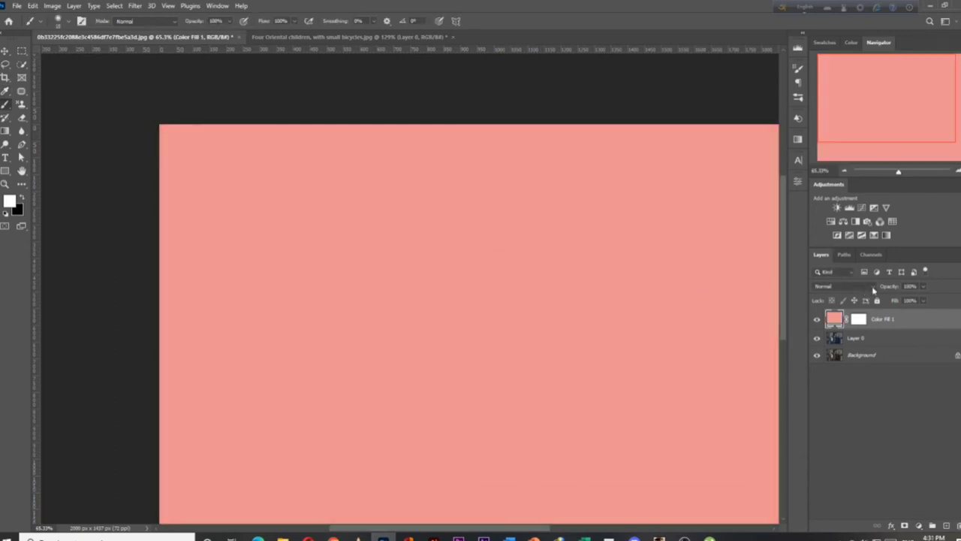
- Set Color Fill 1 to Color blend mode and invert its mask to hide the tint
left_click(873, 290)
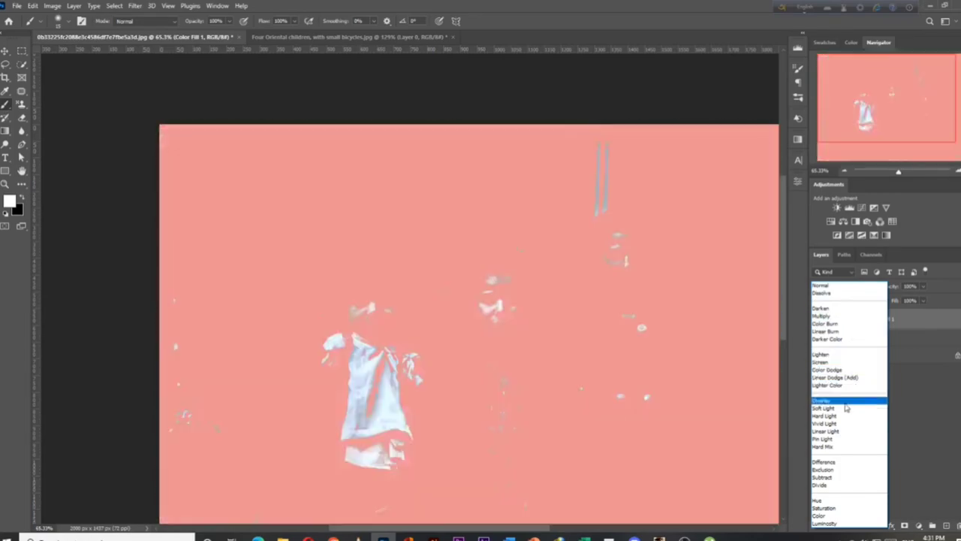
left_click(837, 516)
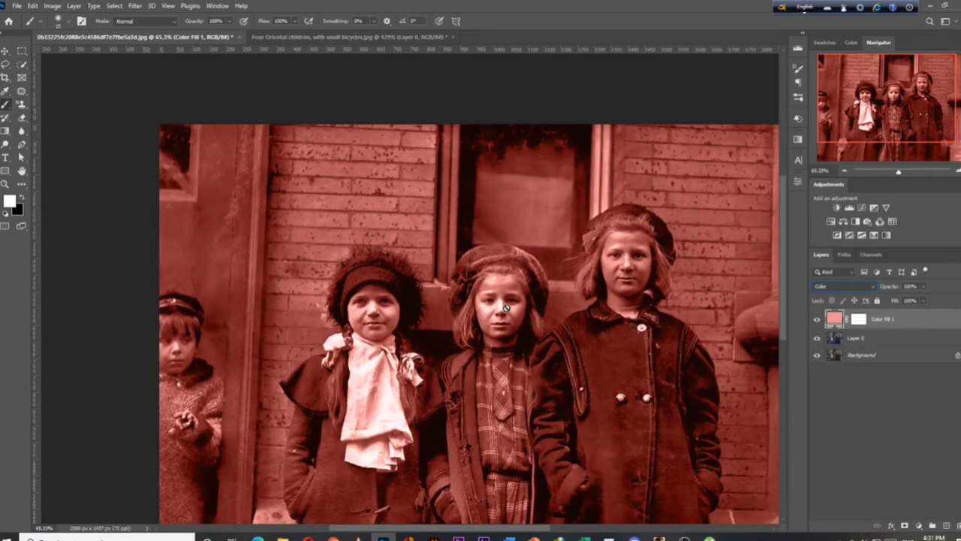
left_click(858, 318)
left_click(798, 182)
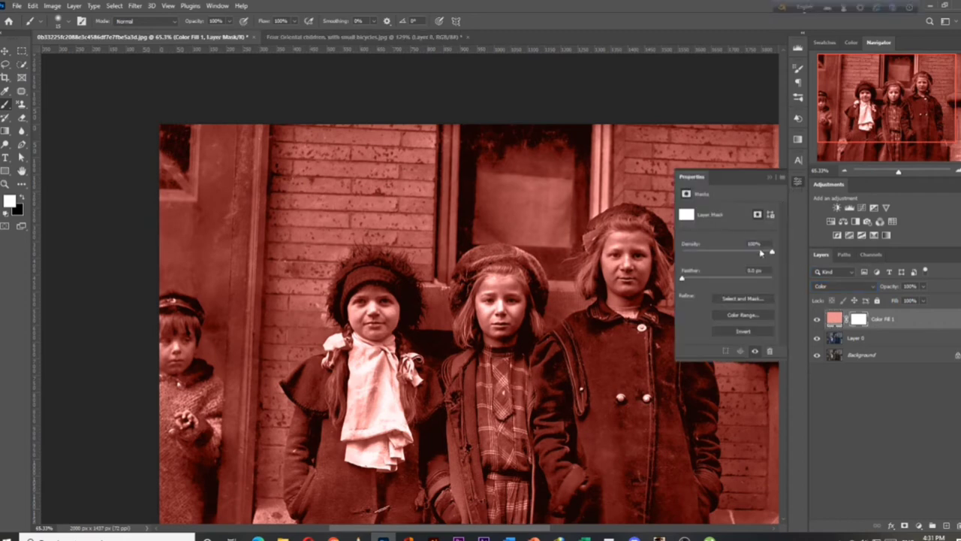
left_click(750, 331)
left_click(830, 320)
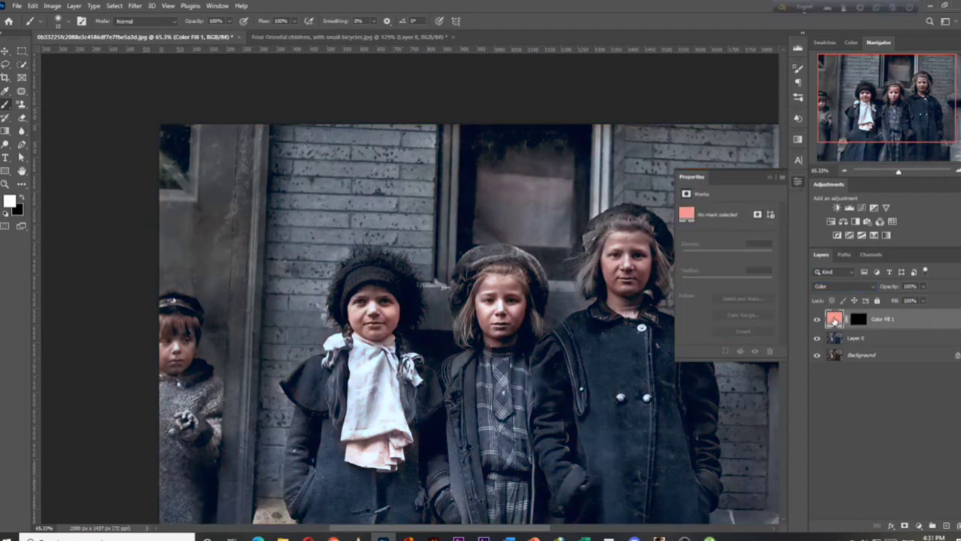
- Resample the fill colour to a paler skin pink (#d7abae) from a girl's face
double_click(834, 317)
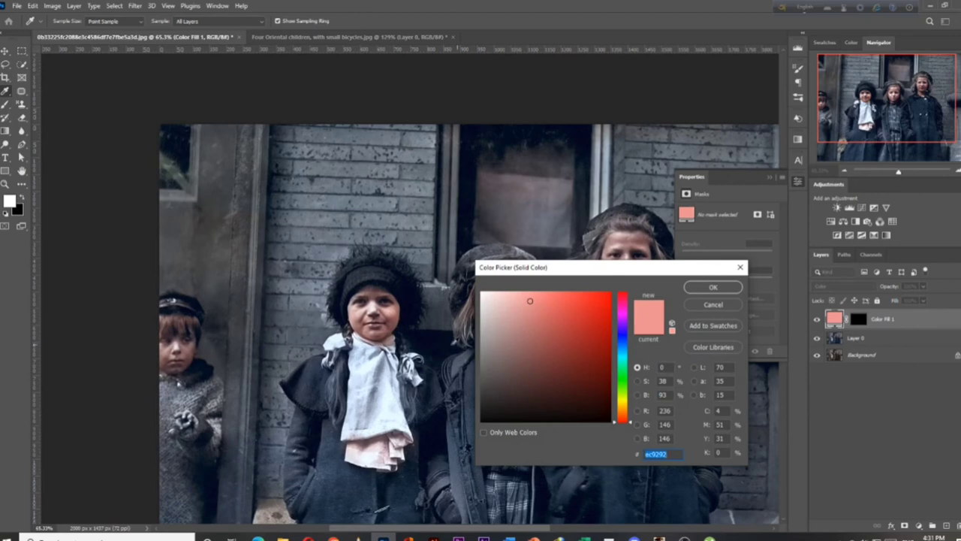
left_click(396, 311)
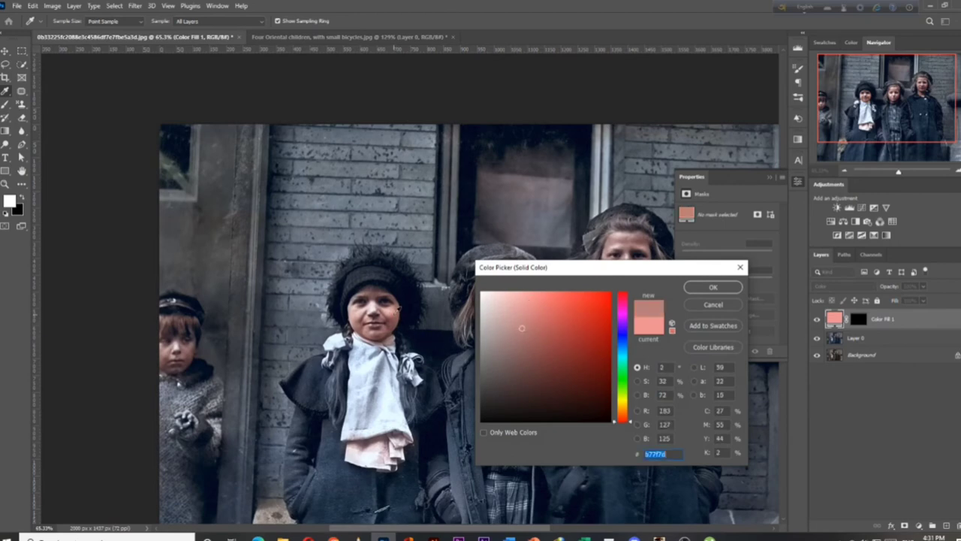
left_click(522, 367)
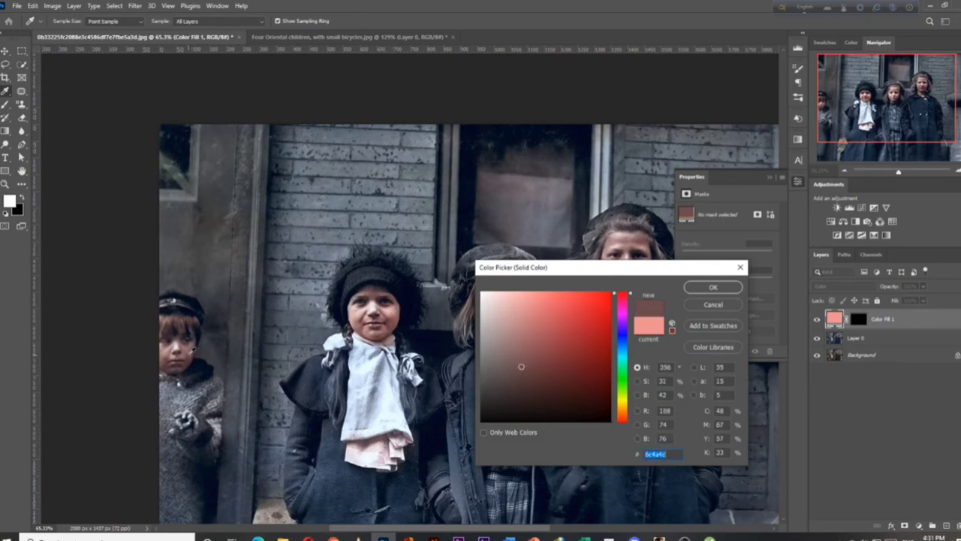
left_click(191, 350)
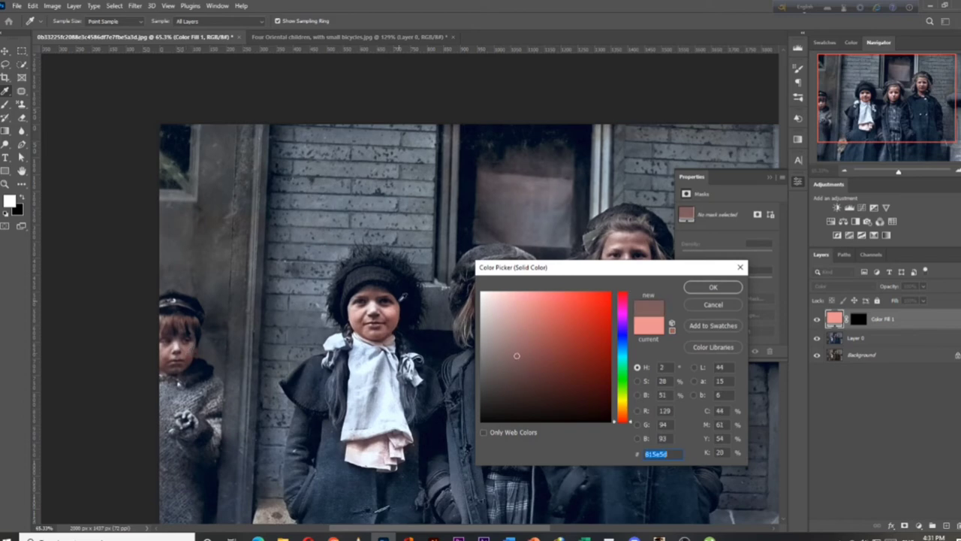
left_click(386, 310)
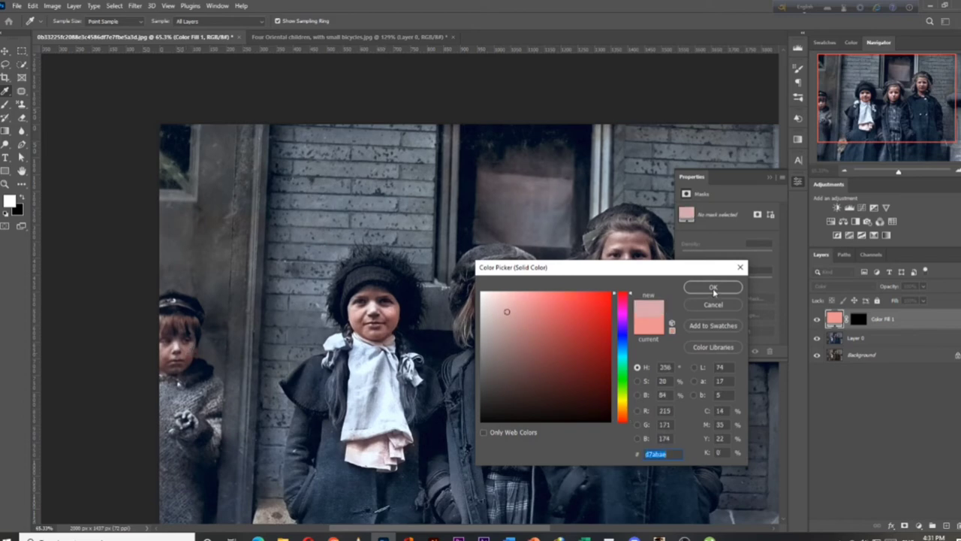
left_click(714, 289)
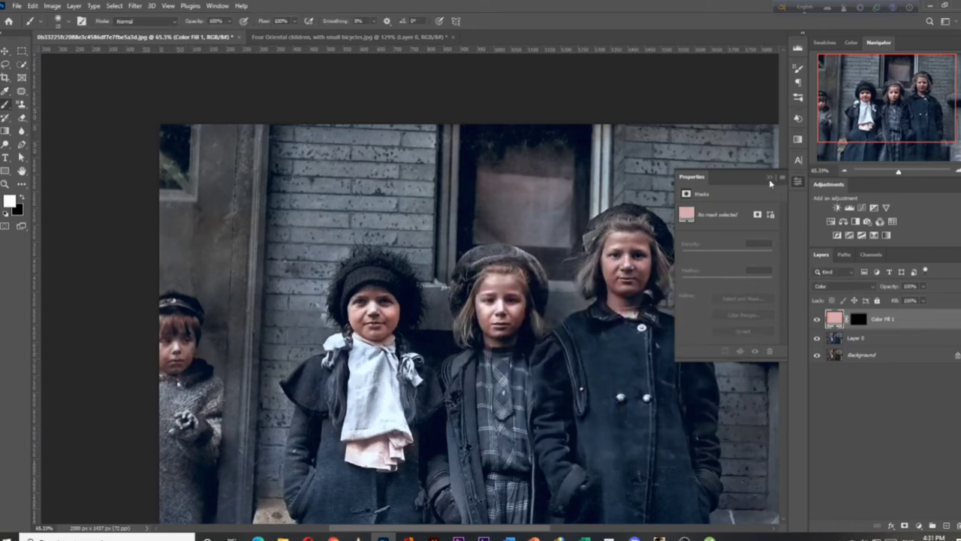
left_click(769, 178)
- Paint white on the Color Fill 1 mask over the boy's hand to tint it pink
left_click(860, 319)
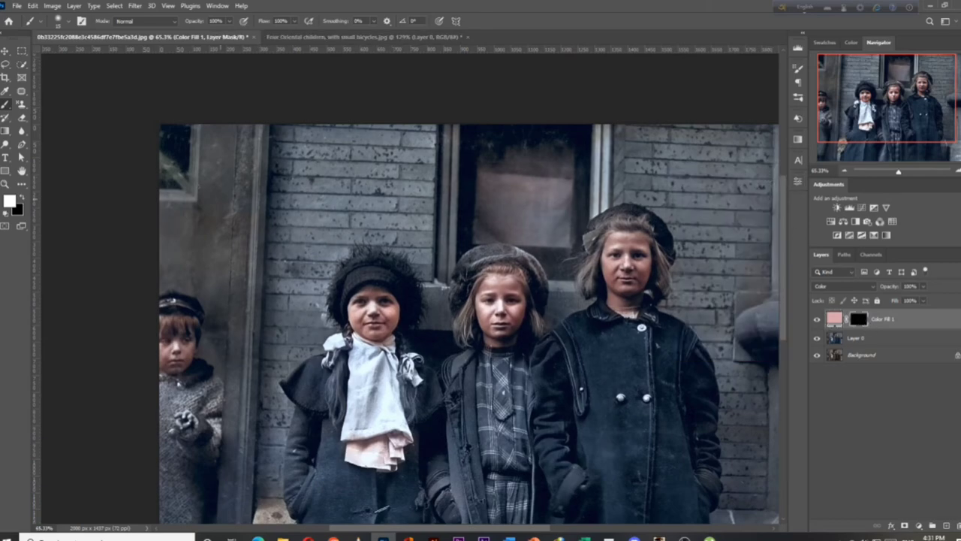
scroll(188, 428, "up", 2)
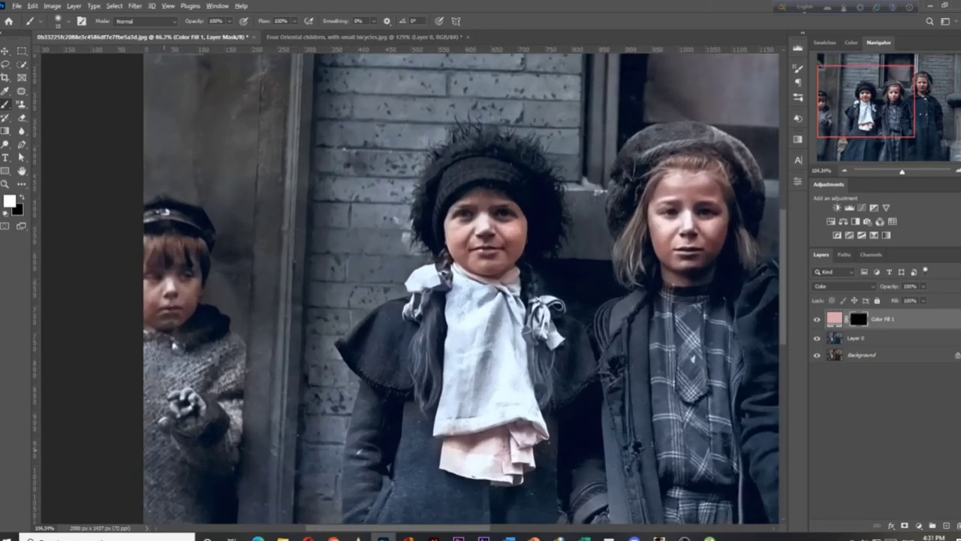
scroll(188, 428, "up", 2)
scroll(188, 428, "up", 2)
scroll(184, 420, "up", 2)
scroll(188, 390, "up", 1)
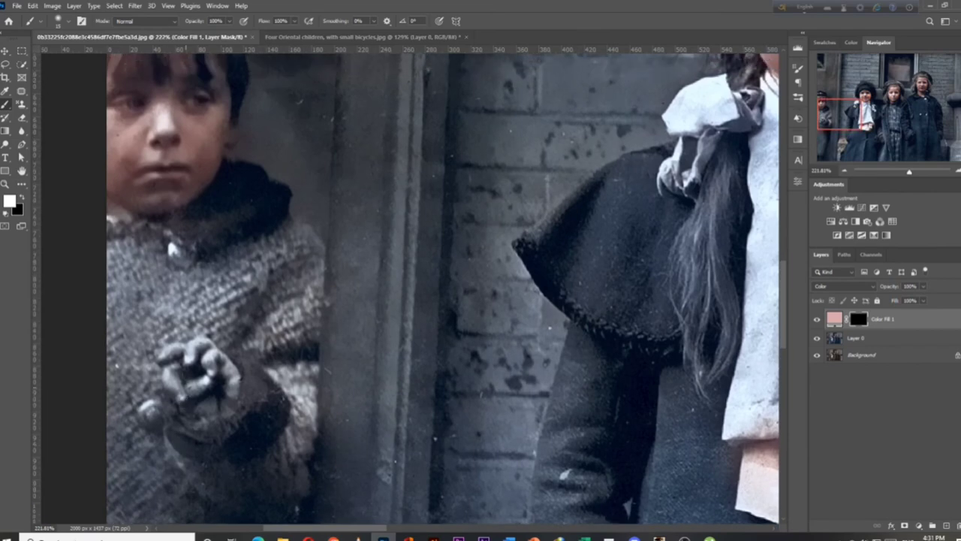
mouse_move(174, 395)
left_mouse_down()
mouse_move(191, 396)
mouse_move(222, 368)
mouse_move(234, 385)
mouse_move(198, 342)
mouse_move(166, 357)
left_mouse_up()
scroll(203, 371, "up", 2)
scroll(217, 280, "up", 3)
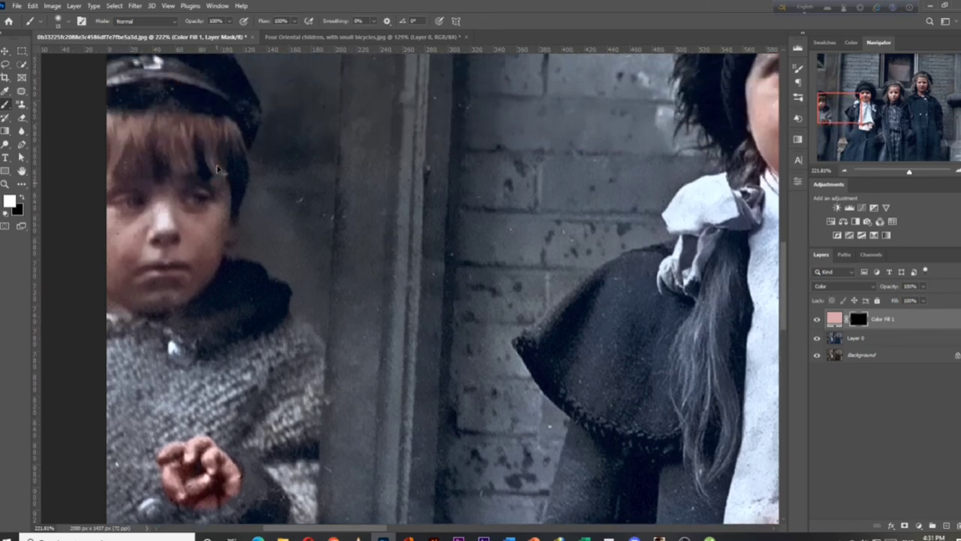
- Lower the brush to 48% opacity and 30% flow
left_click_drag(226, 31, 206, 33)
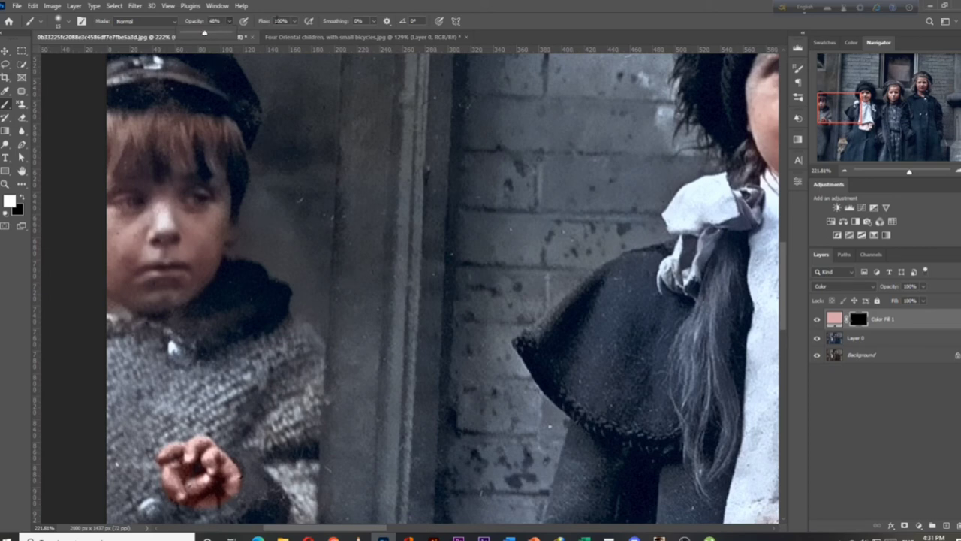
left_click(265, 35)
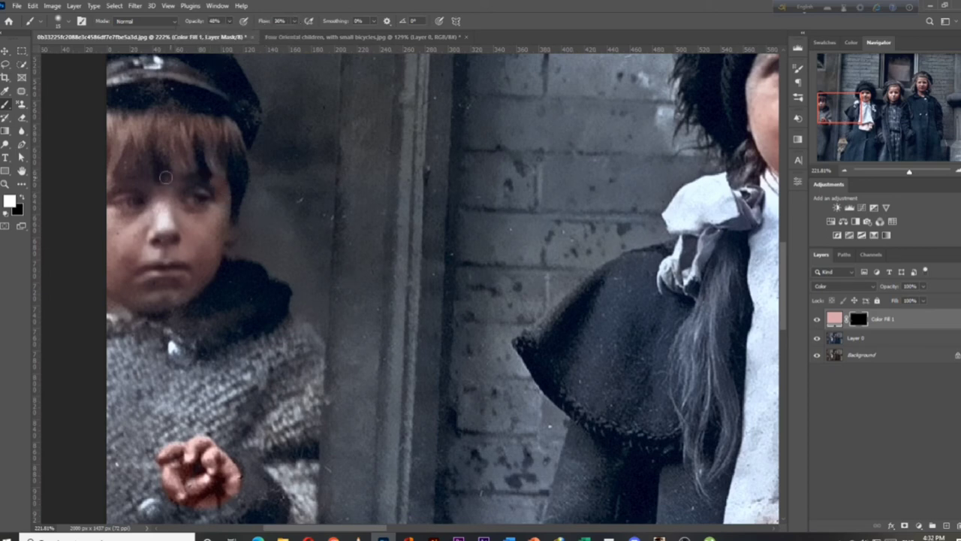
scroll(335, 254, "right", 3)
scroll(451, 259, "right", 3)
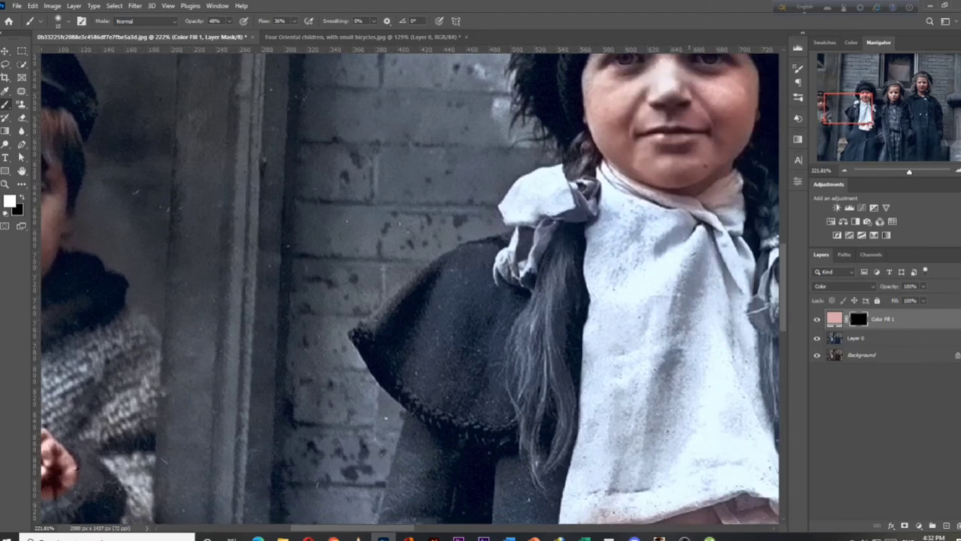
scroll(563, 266, "right", 2)
scroll(673, 271, "right", 2)
scroll(673, 272, "right", 2)
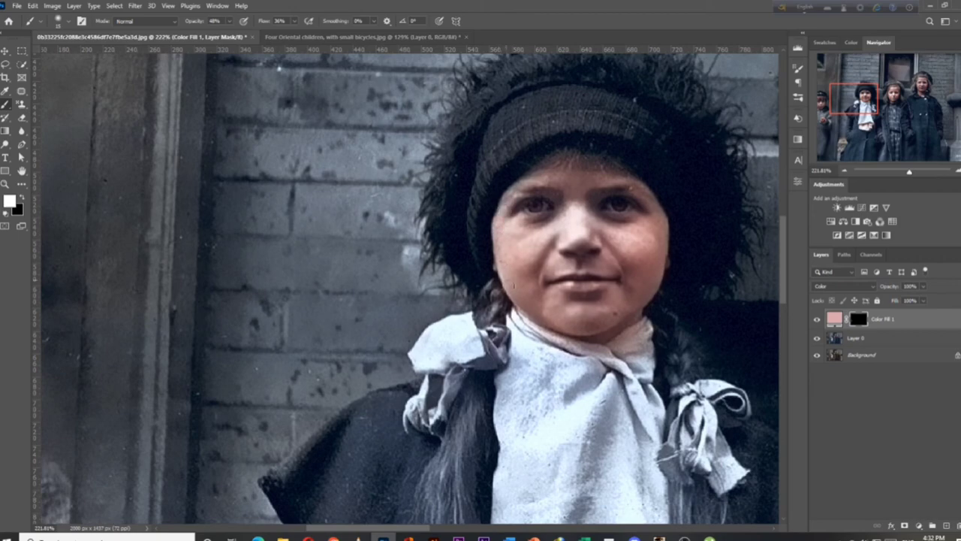
scroll(588, 203, "down", 3)
scroll(649, 316, "right", 4)
scroll(649, 316, "right", 3)
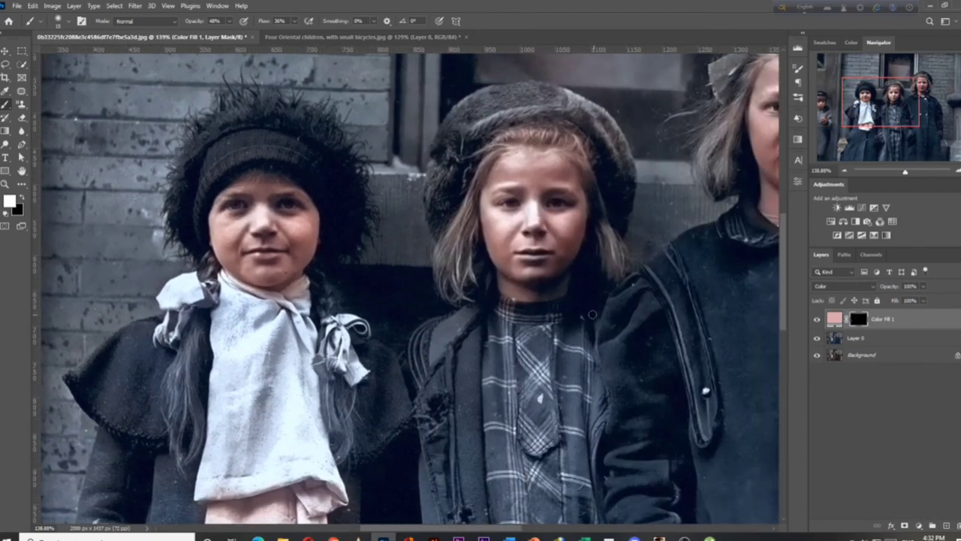
scroll(512, 301, "up", 2)
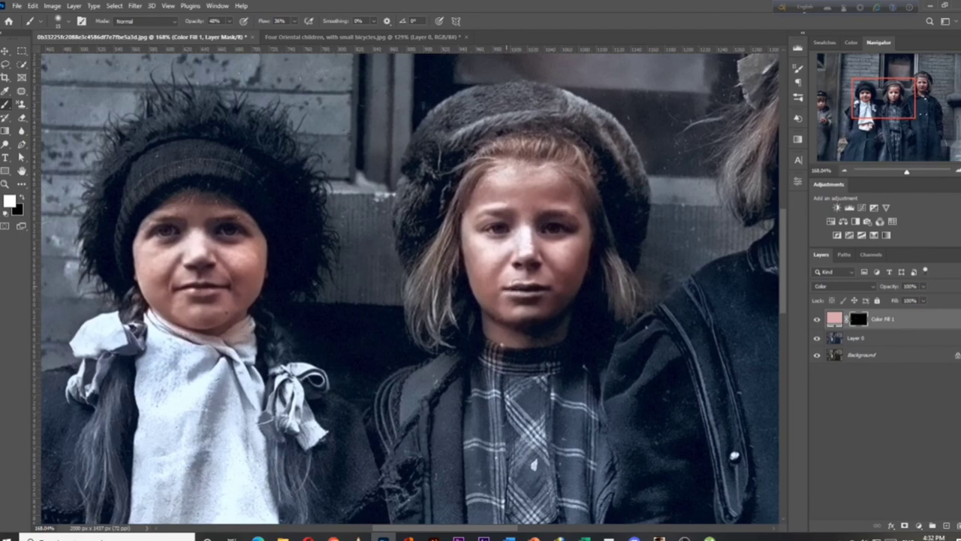
scroll(708, 286, "right", 3)
scroll(708, 286, "up", 3)
scroll(708, 286, "right", 2)
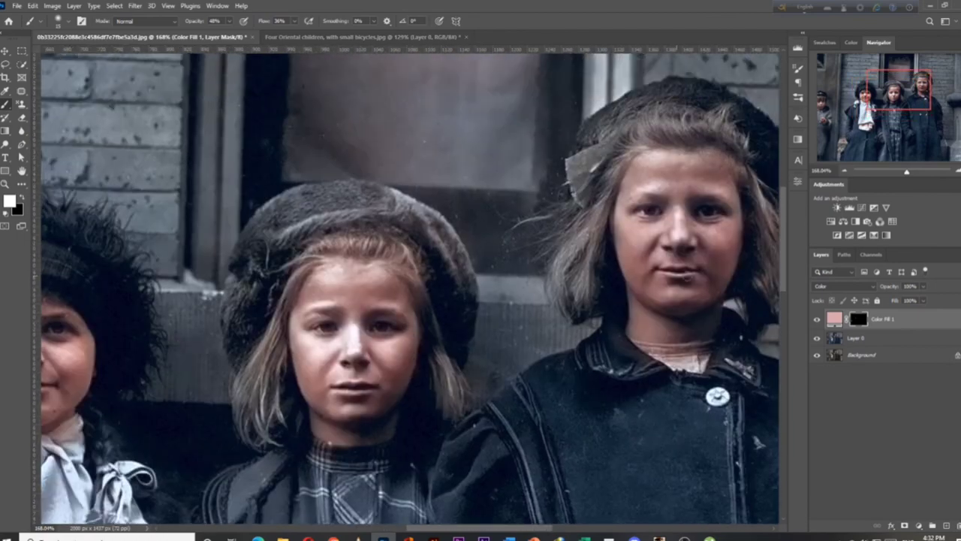
scroll(692, 306, "down", 5)
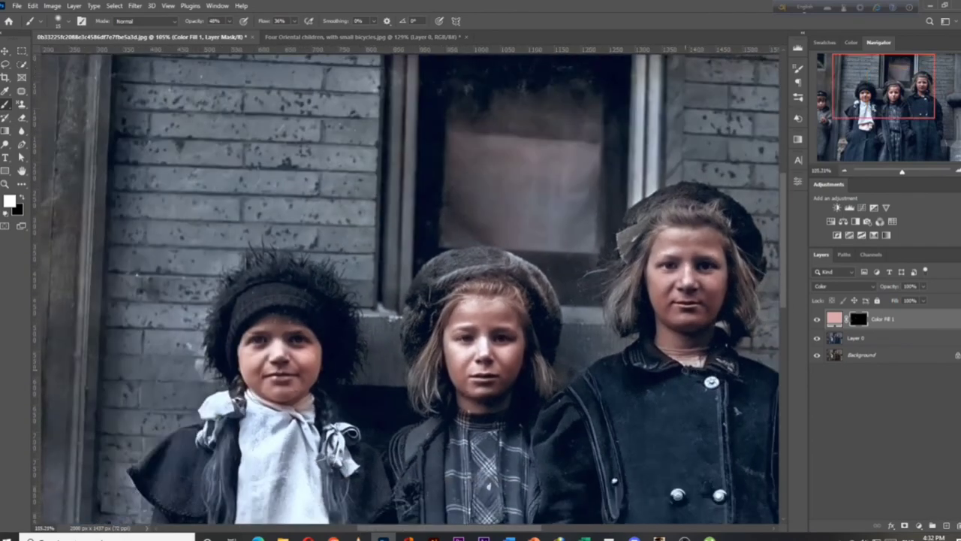
scroll(693, 306, "down", 2)
scroll(693, 306, "down", 2)
- Stamp visible layers into Layer 1, then remove Color Fill 1 and Layer 0
left_click(886, 322)
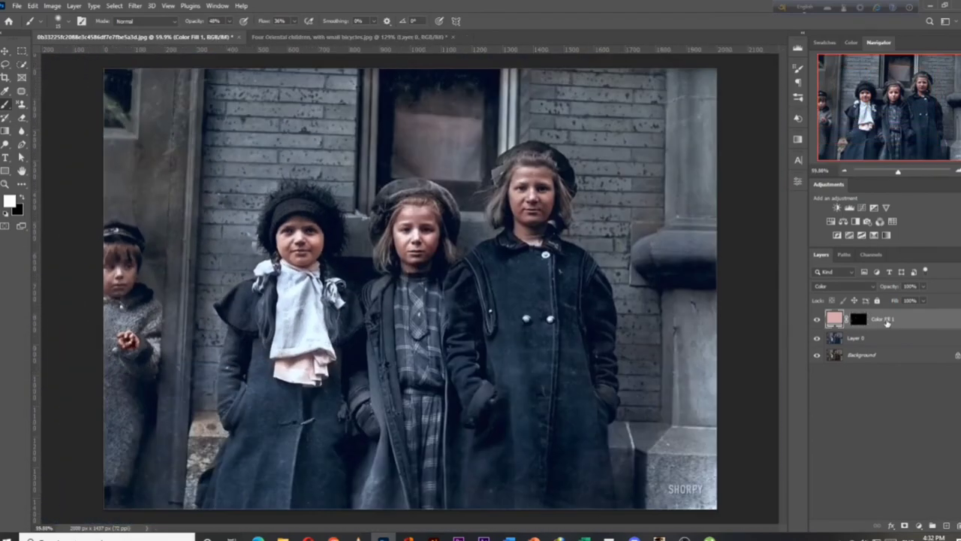
key("ctrl+shift+alt+e")
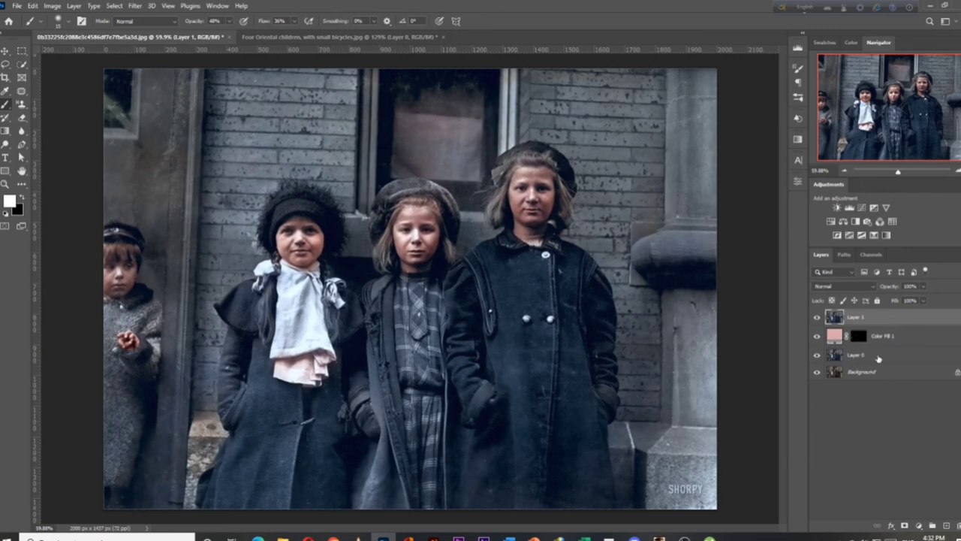
left_click(886, 359)
left_click(889, 337)
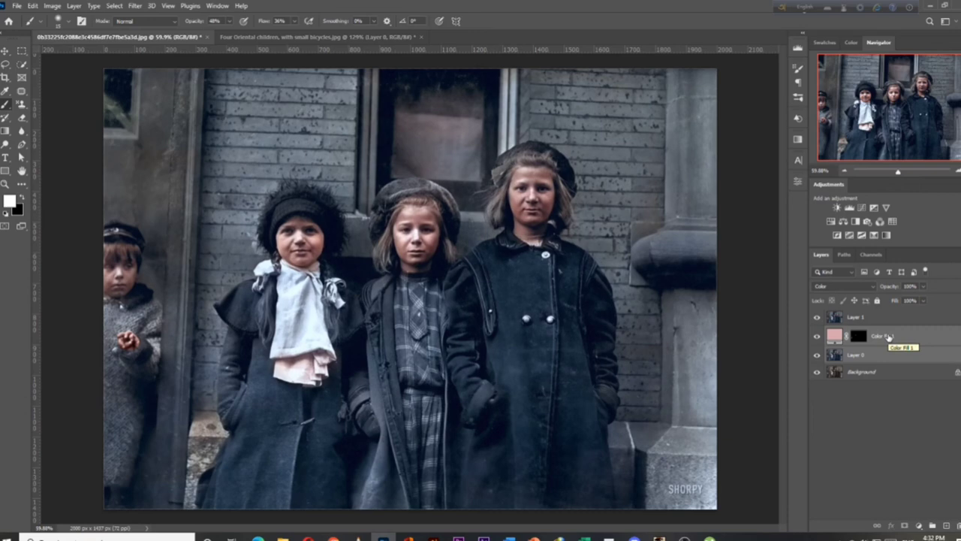
key("ctrl+e")
key("ctrl+e")
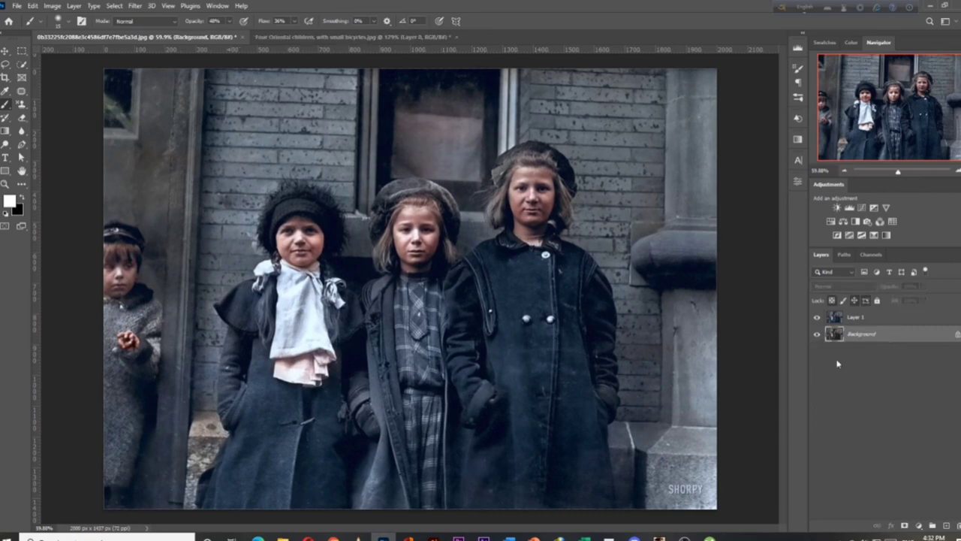
left_click(5, 50)
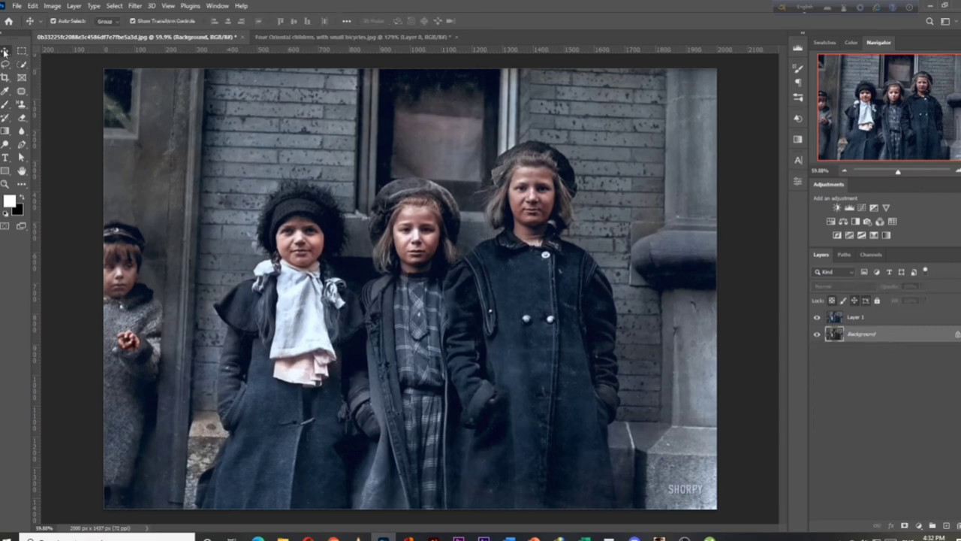
scroll(347, 389, "up", 2)
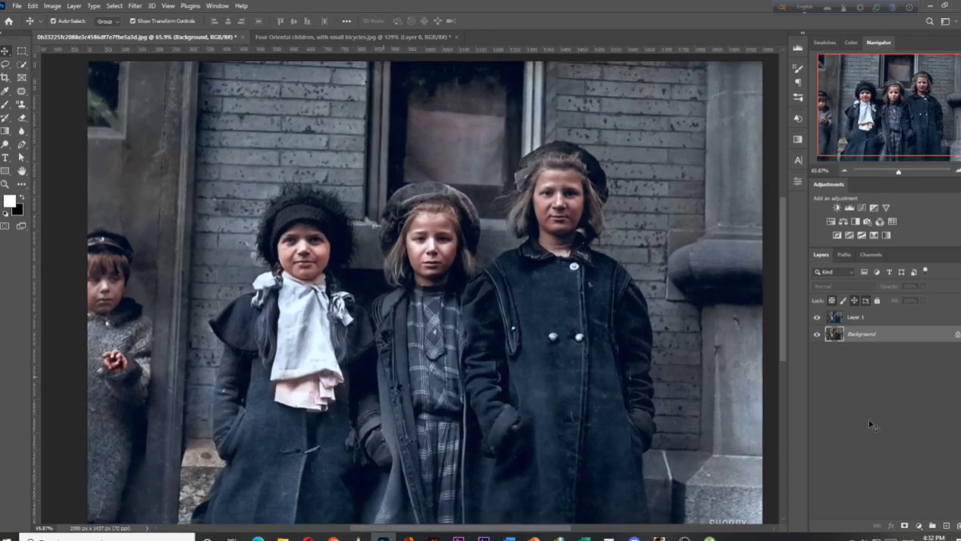
left_click(818, 353)
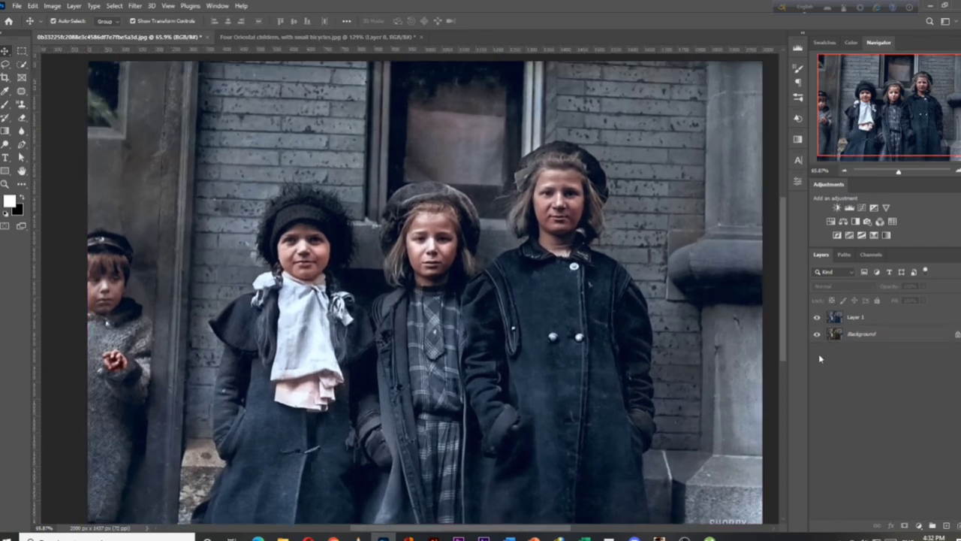
left_click(830, 333)
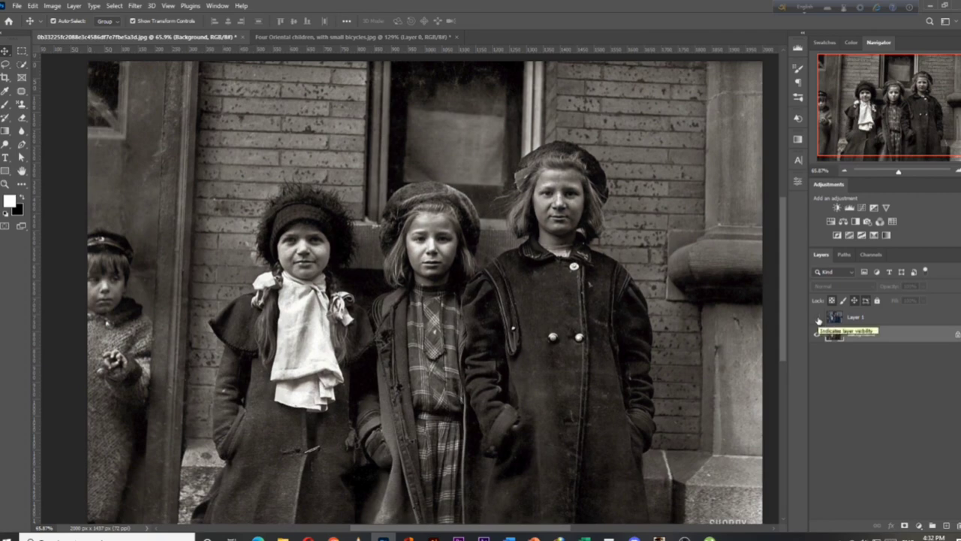
left_click(818, 318)
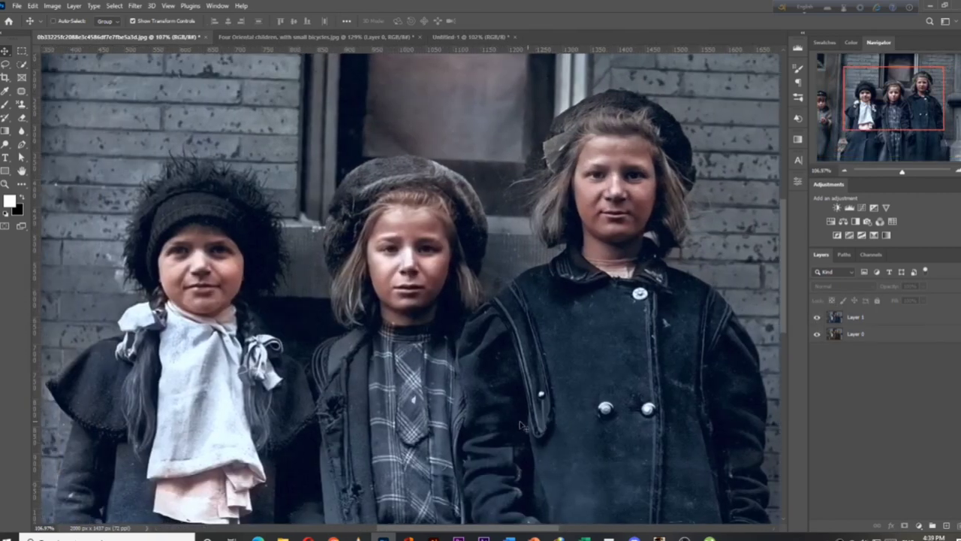
scroll(520, 426, "left", 2)
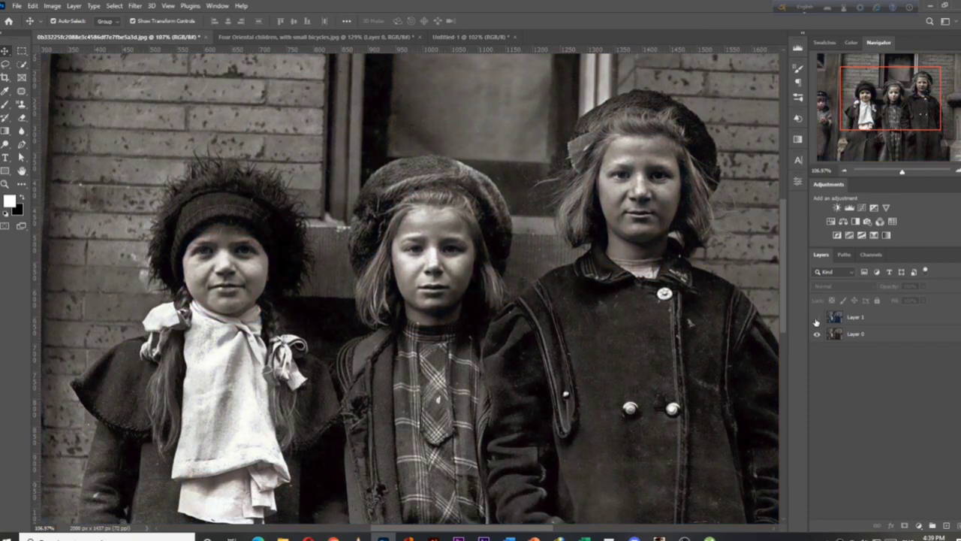
left_click(817, 321)
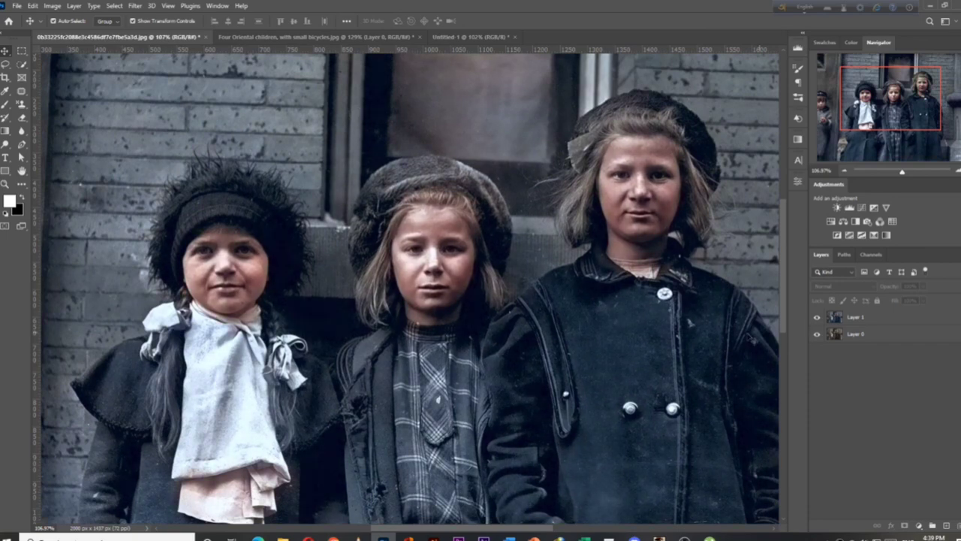